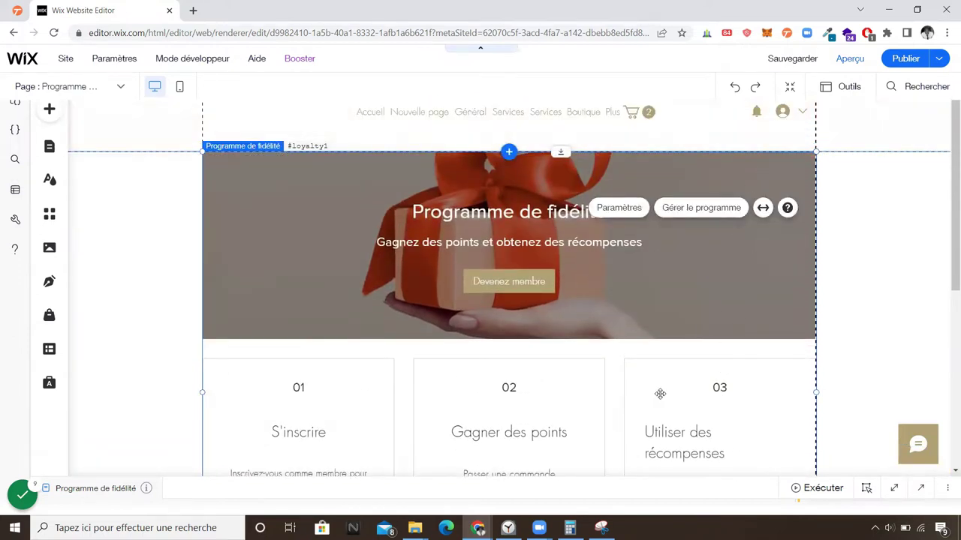
# Examine the loyalty program page's three sections on signing up, earning points and using rewards
pyautogui.scroll(-2, 512, 287)
pyautogui.moveTo(517, 295)
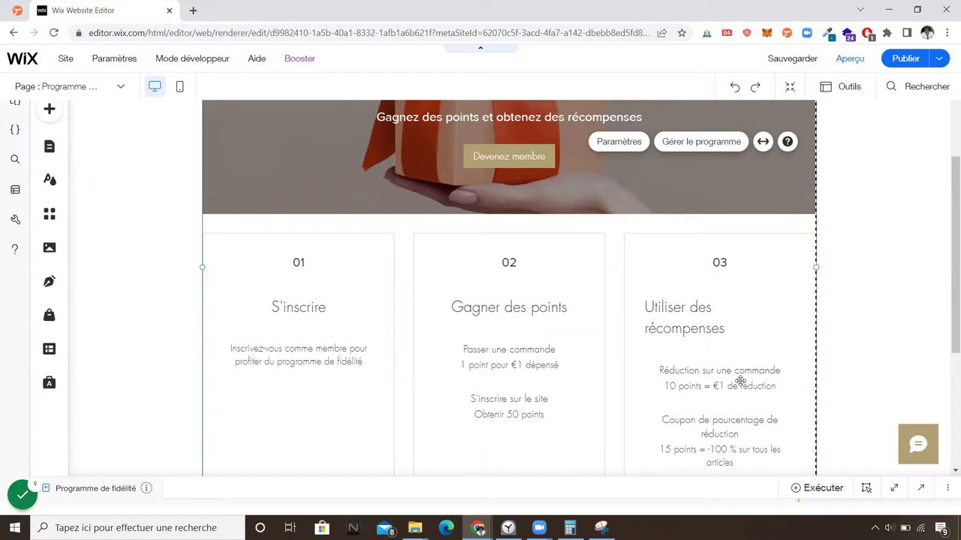
pyautogui.scroll(-2, 706, 356)
pyautogui.scroll(1, 706, 356)
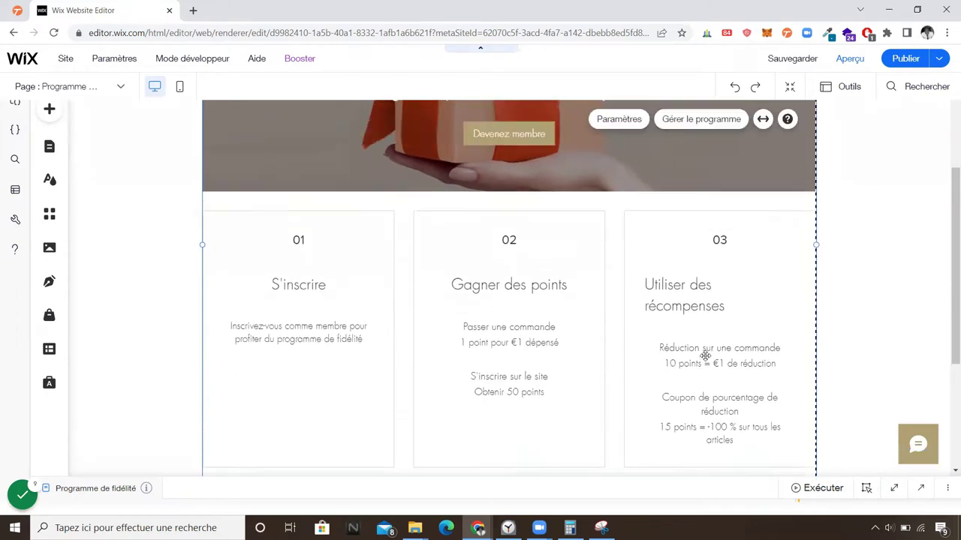
pyautogui.scroll(1, 706, 356)
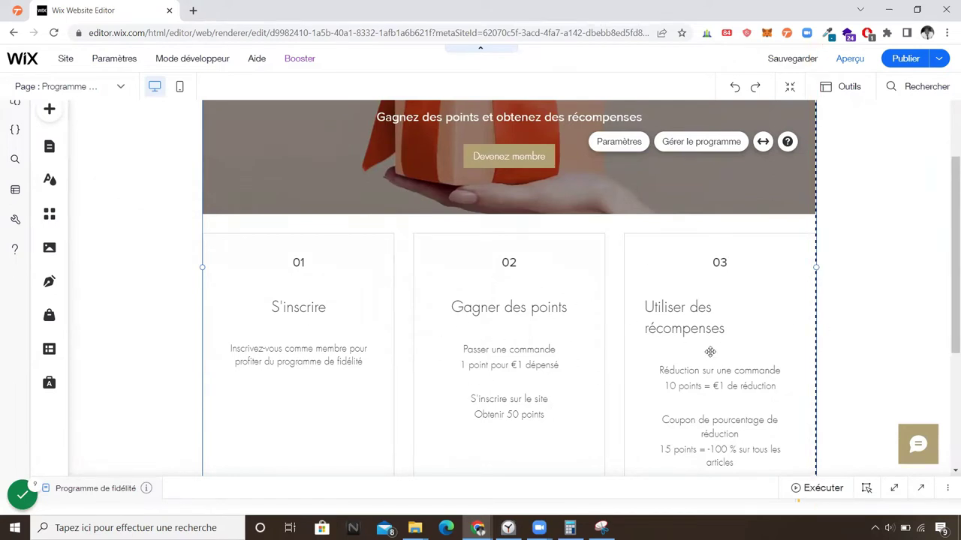
pyautogui.scroll(-1, 709, 353)
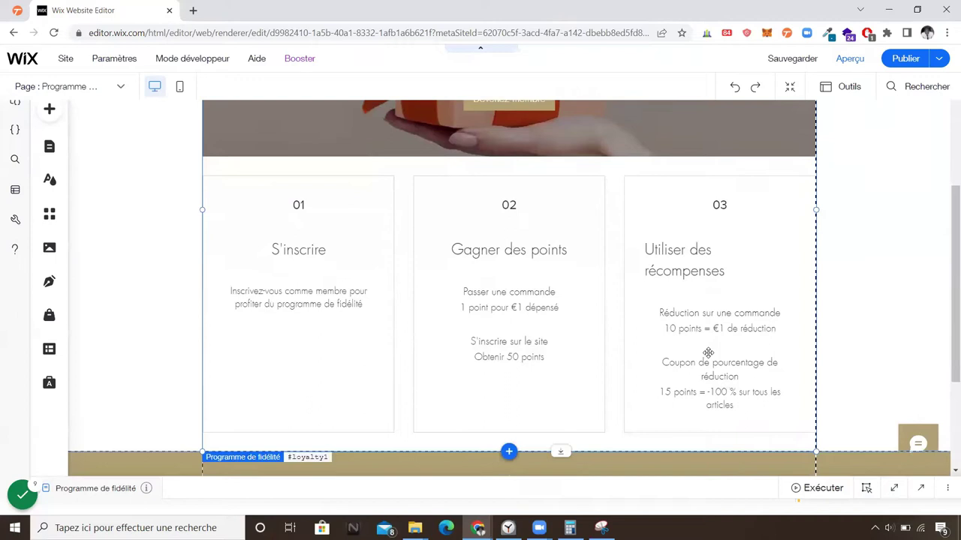
pyautogui.scroll(1, 529, 278)
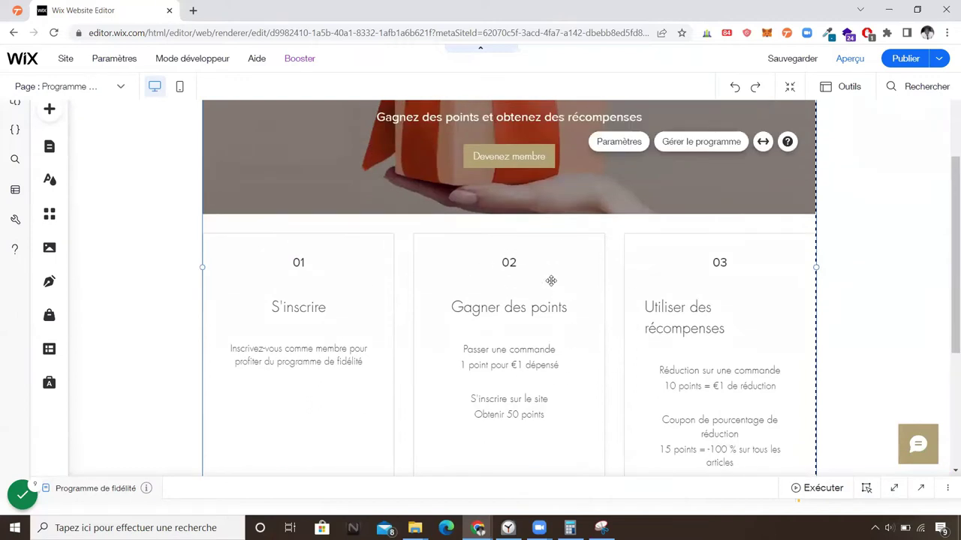
pyautogui.scroll(-1, 459, 268)
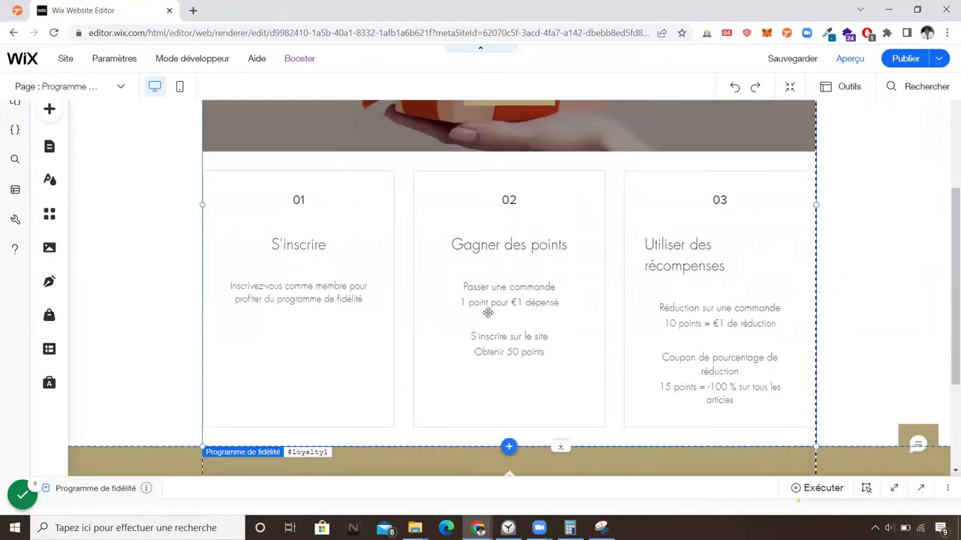
pyautogui.scroll(2, 486, 309)
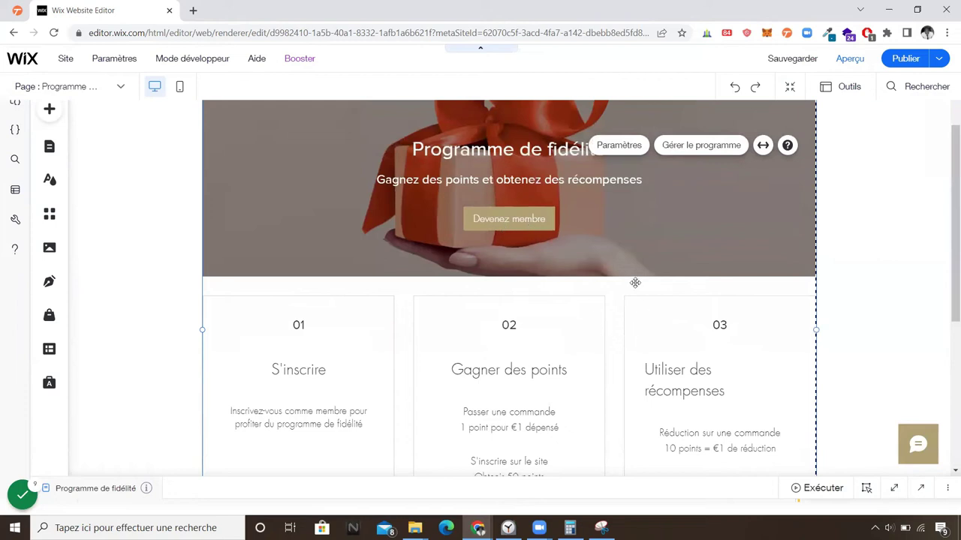
# Open the site's page manager and display the list of member pages
pyautogui.click(121, 88)
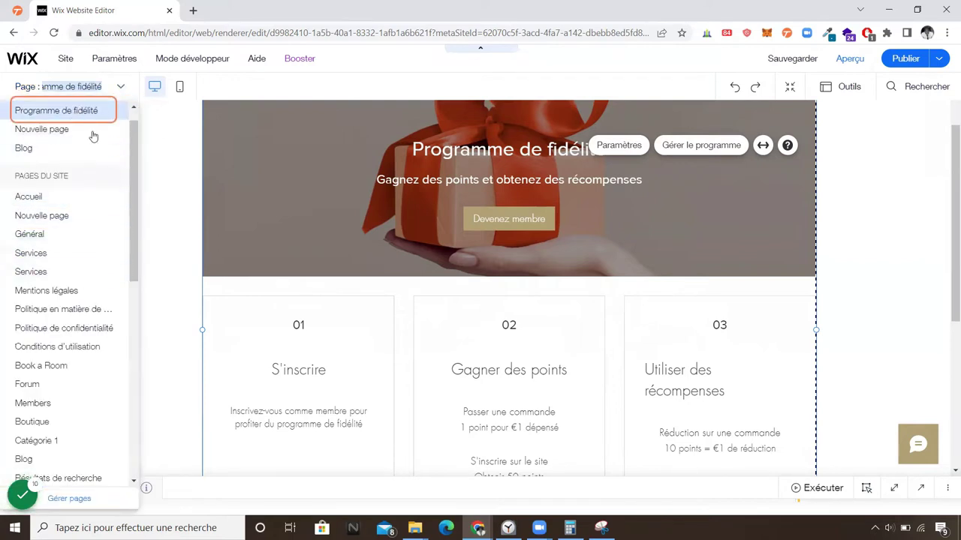
pyautogui.click(68, 499)
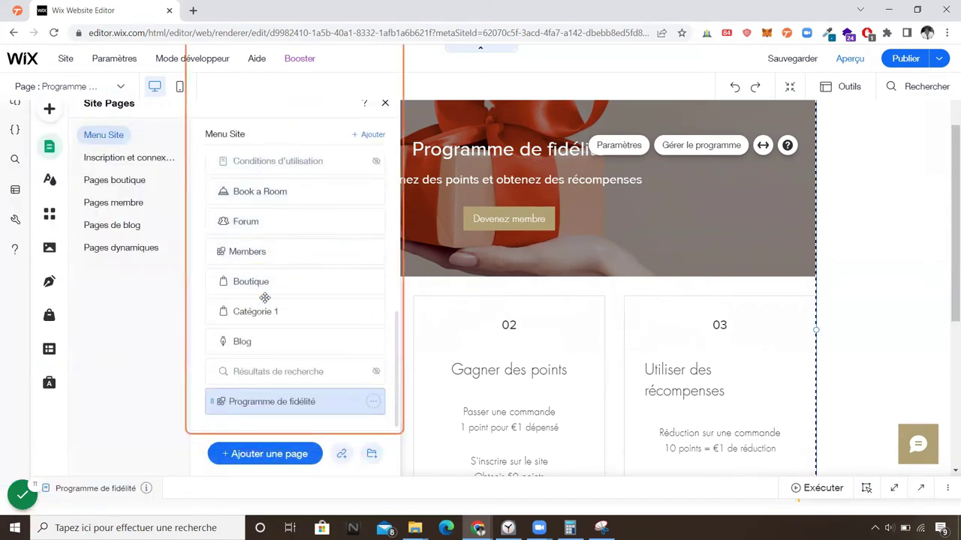
pyautogui.click(371, 406)
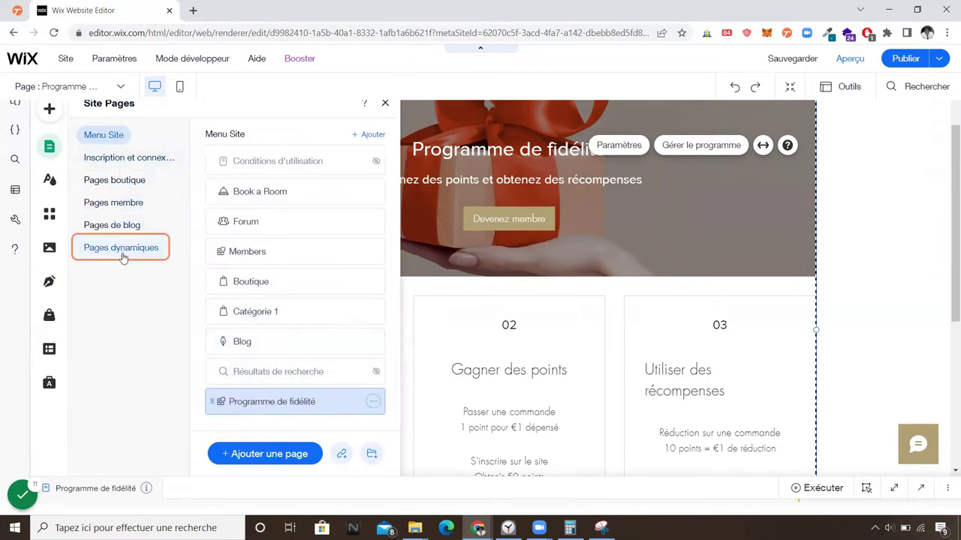
pyautogui.click(117, 207)
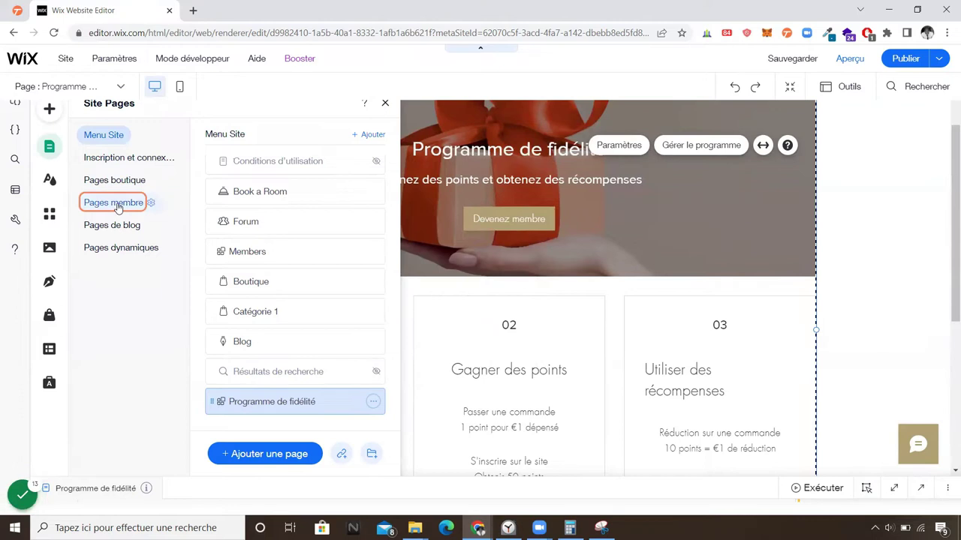
pyautogui.click(117, 207)
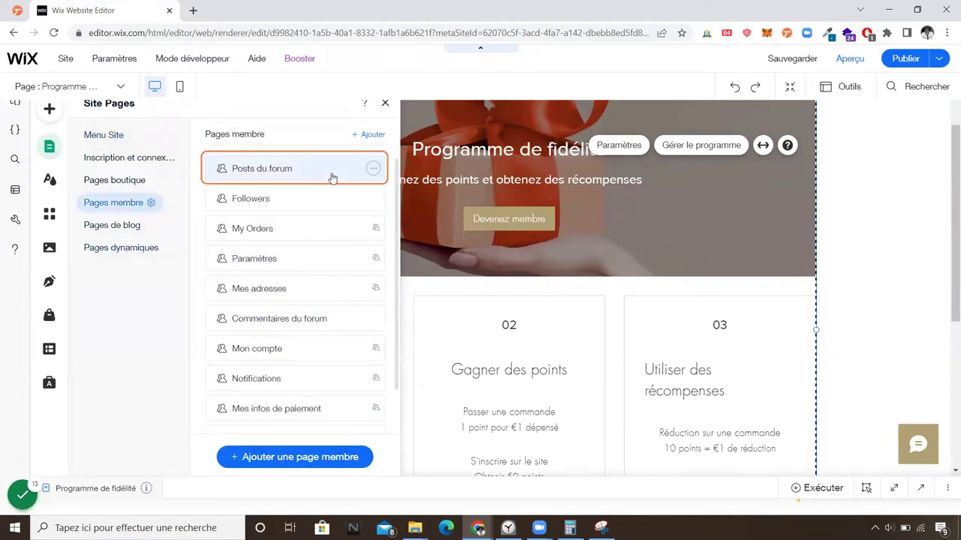
# Look through the member pages, open the Mes récompenses page and close the page manager
pyautogui.scroll(-1, 324, 210)
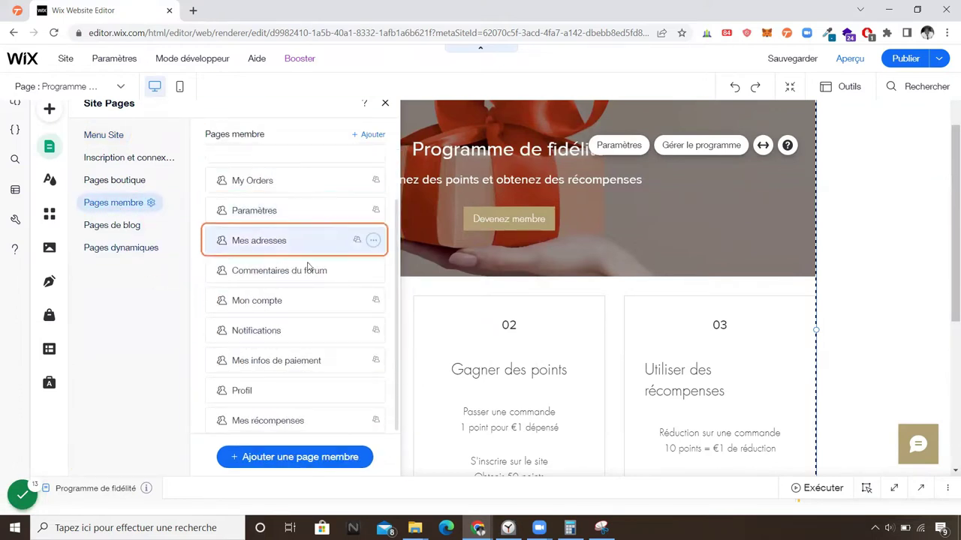
pyautogui.scroll(1, 307, 300)
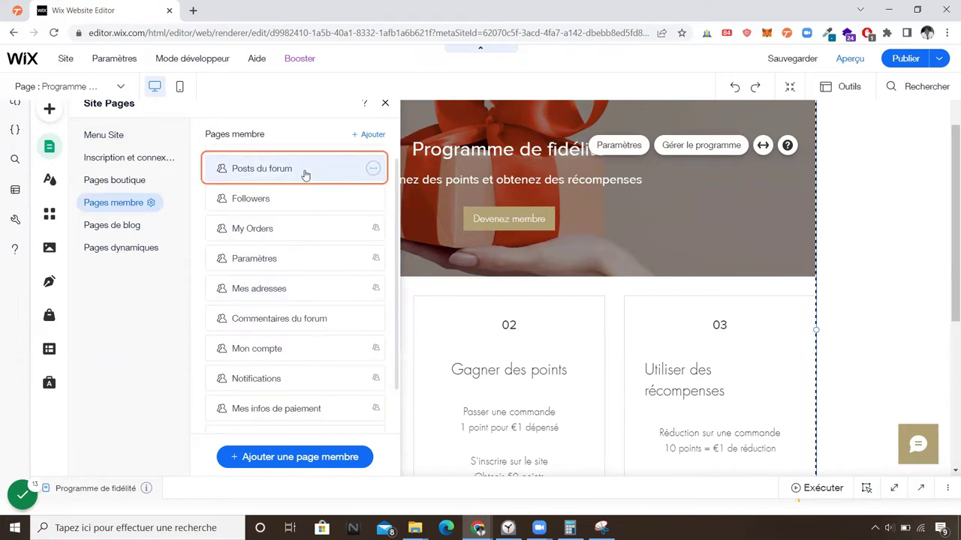
pyautogui.scroll(-1, 304, 187)
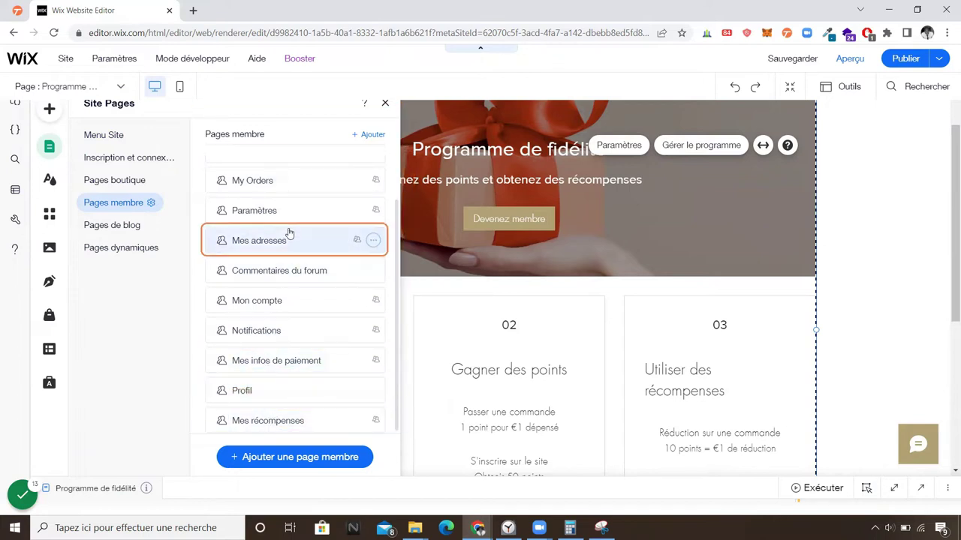
pyautogui.scroll(1, 291, 237)
pyautogui.scroll(-1, 287, 195)
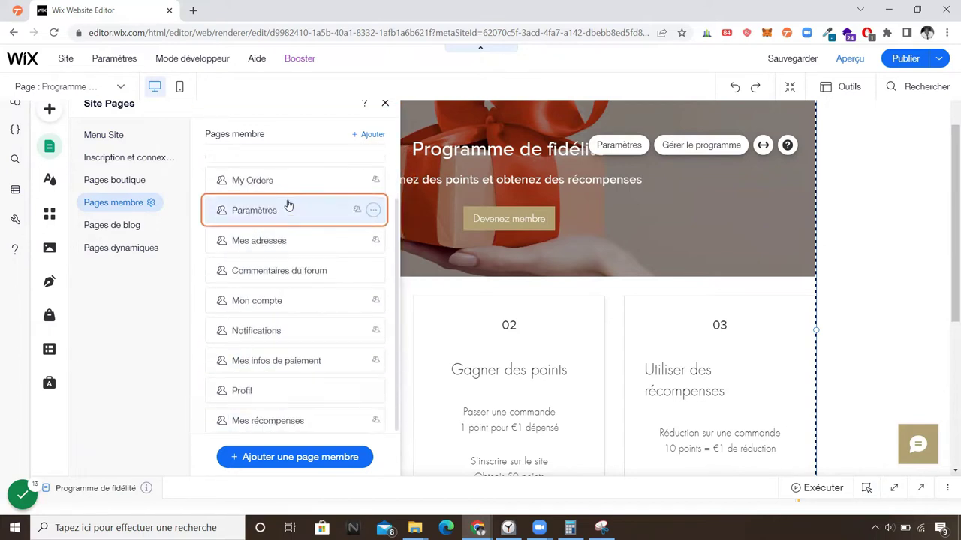
pyautogui.click(345, 418)
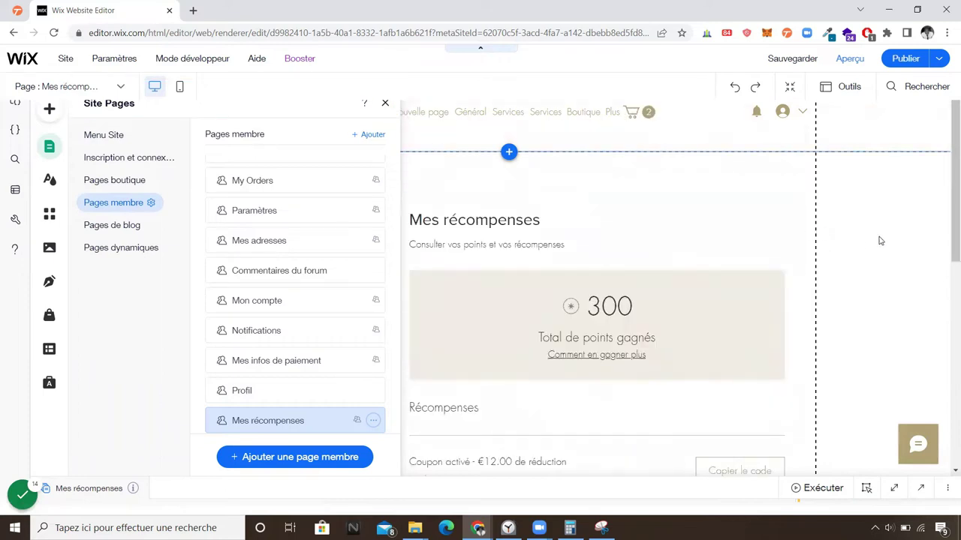
pyautogui.click(585, 252)
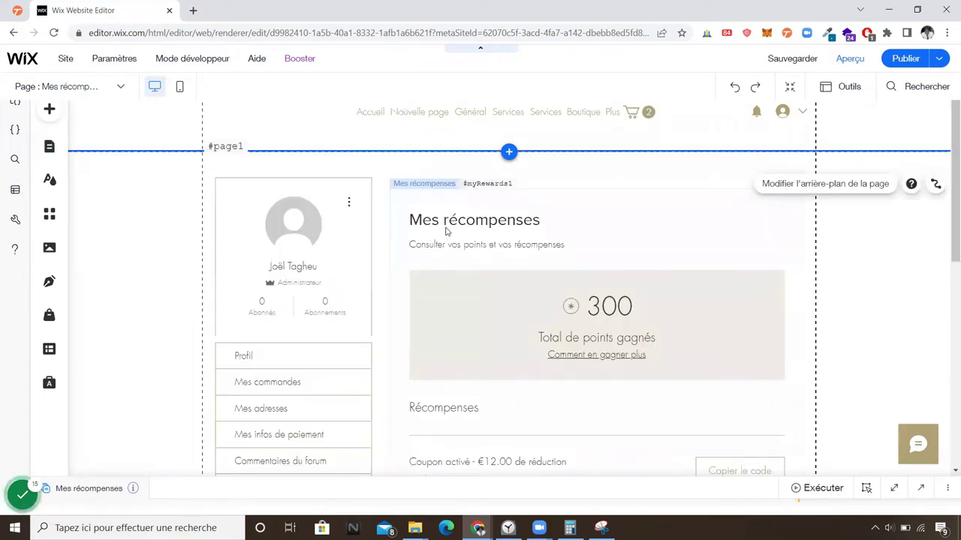
# Examine the Mes récompenses page, covering the earned points area, the coupons and the available and unavailable discounts
pyautogui.scroll(-3, 476, 253)
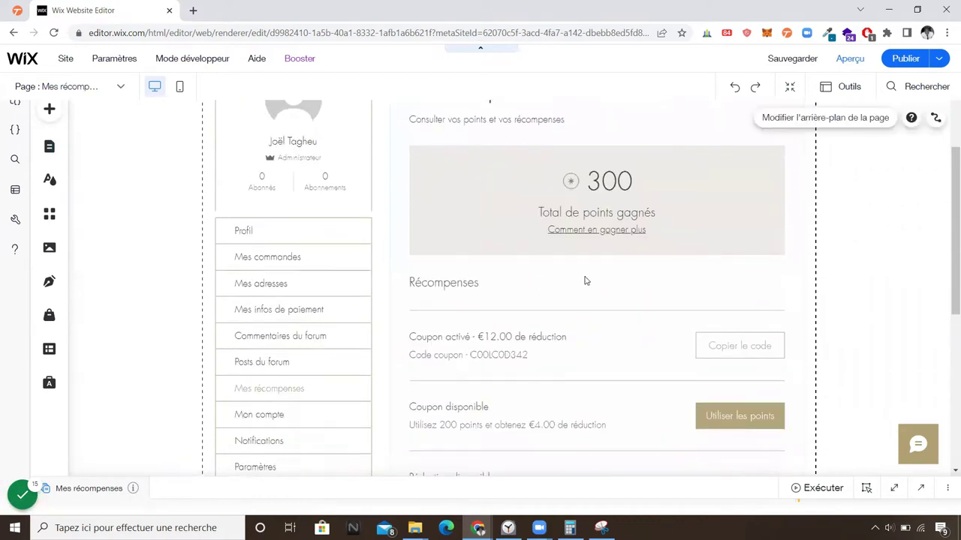
pyautogui.scroll(2, 638, 343)
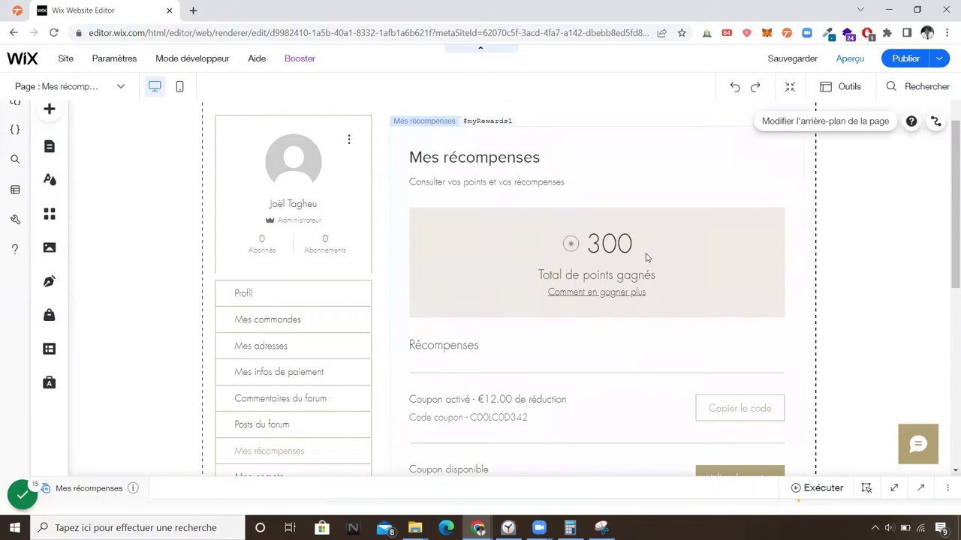
pyautogui.scroll(-3, 647, 257)
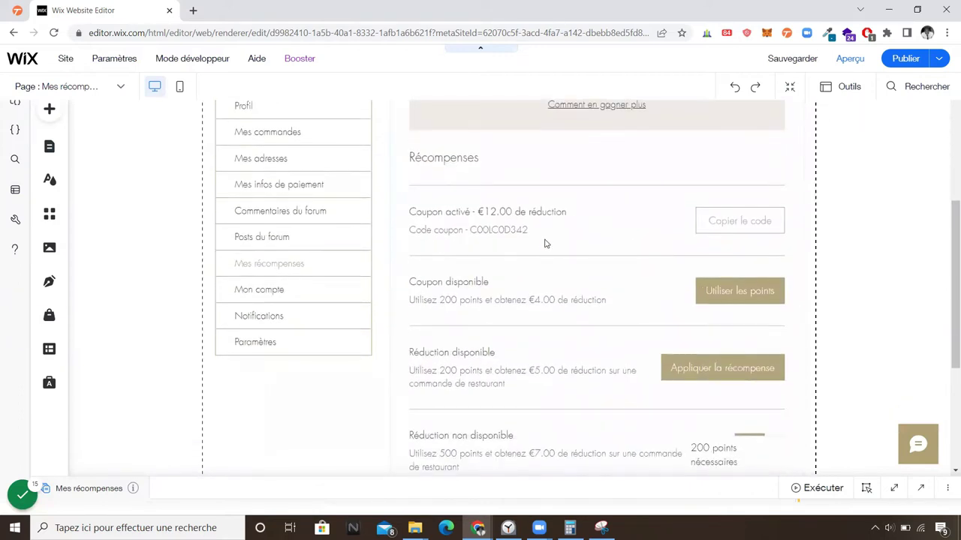
pyautogui.scroll(1, 546, 243)
pyautogui.scroll(-2, 488, 297)
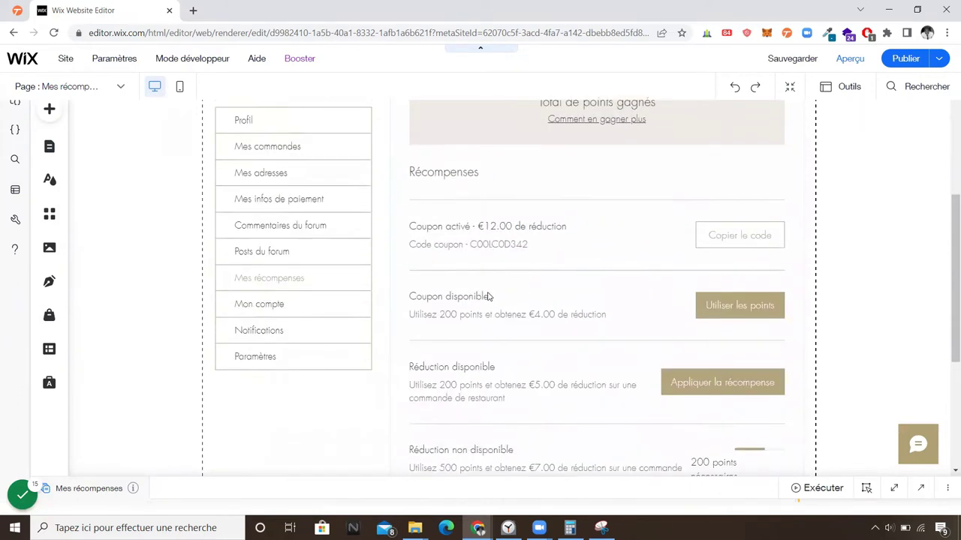
pyautogui.scroll(-1, 526, 275)
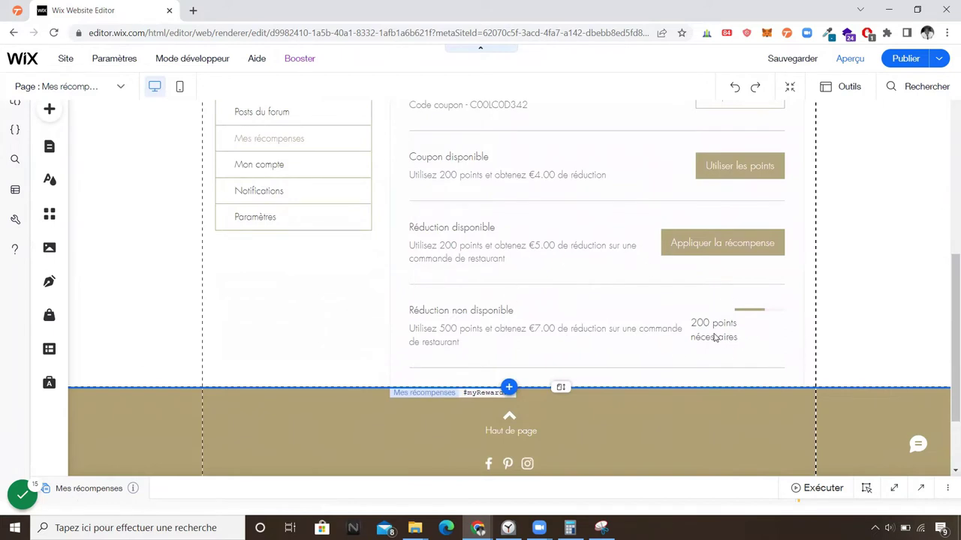
pyautogui.scroll(5, 702, 337)
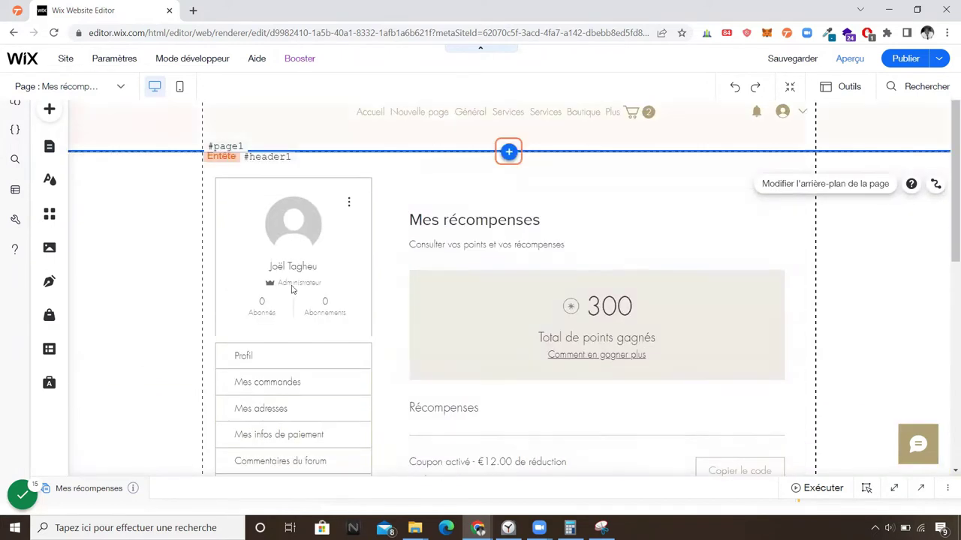
pyautogui.scroll(-1, 484, 270)
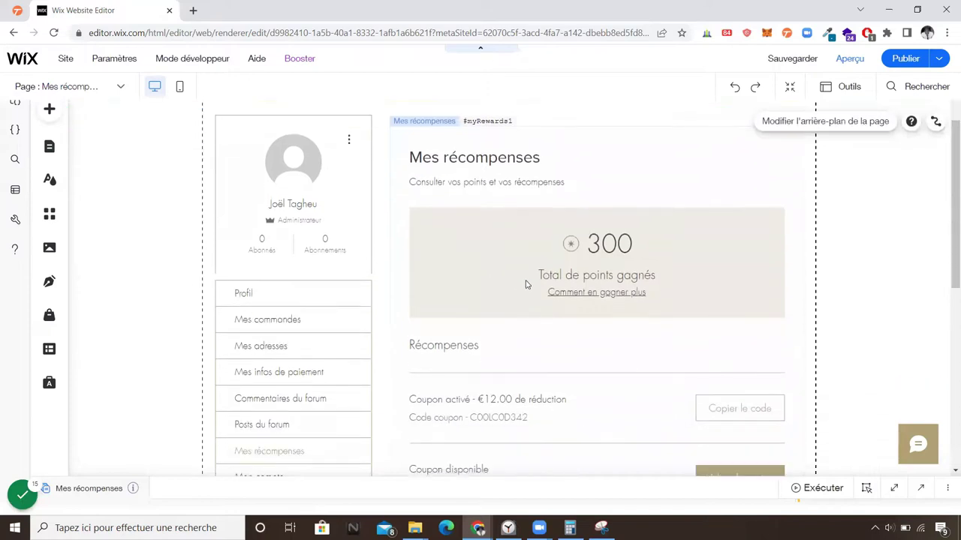
pyautogui.scroll(-2, 526, 285)
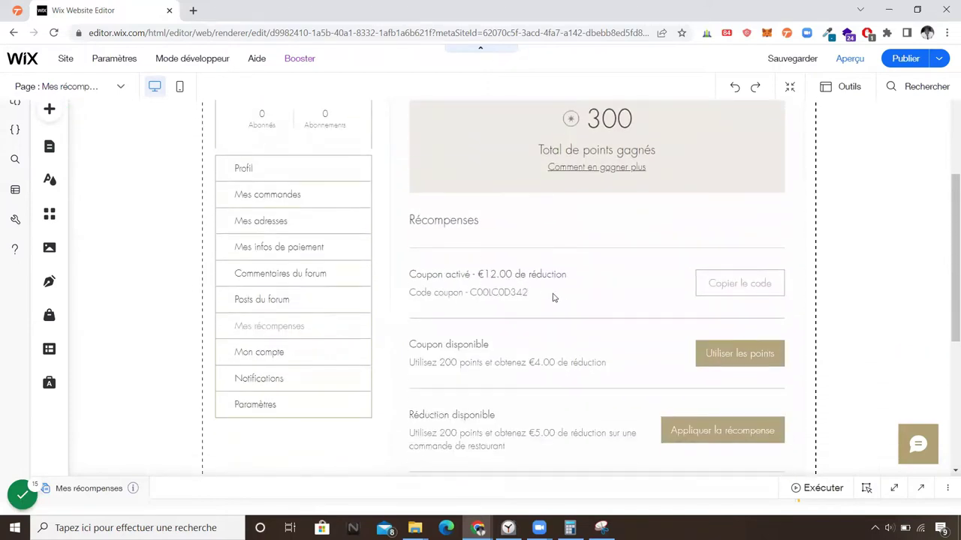
pyautogui.scroll(-1, 553, 298)
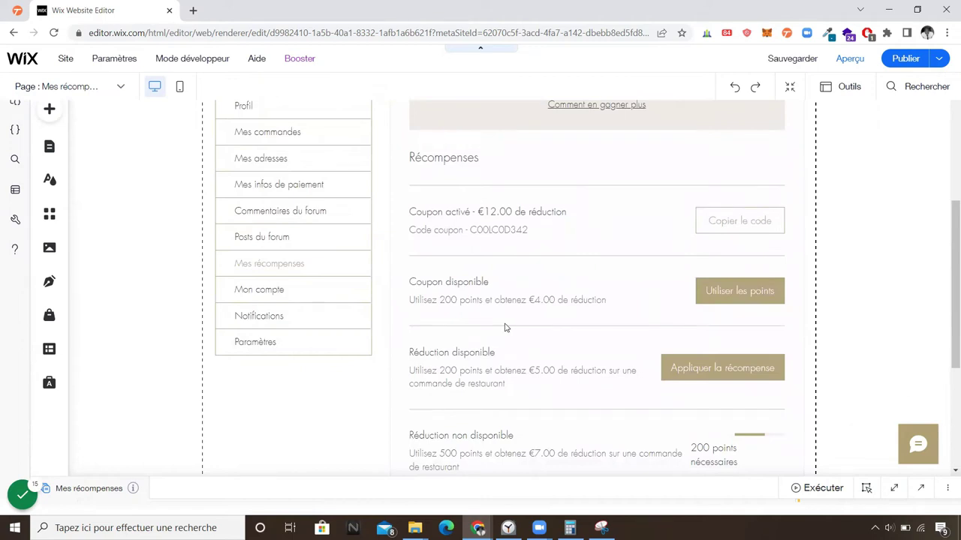
pyautogui.scroll(1, 501, 328)
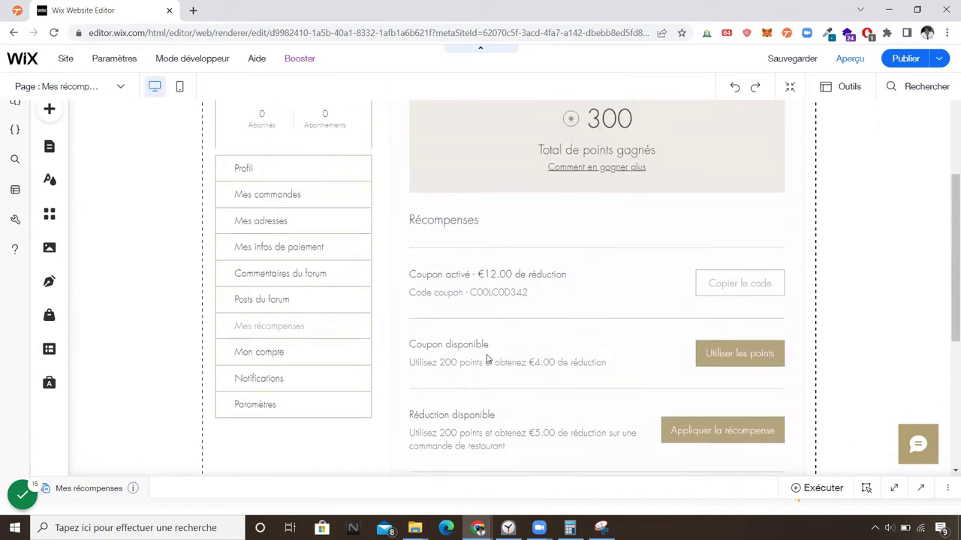
pyautogui.scroll(-1, 487, 359)
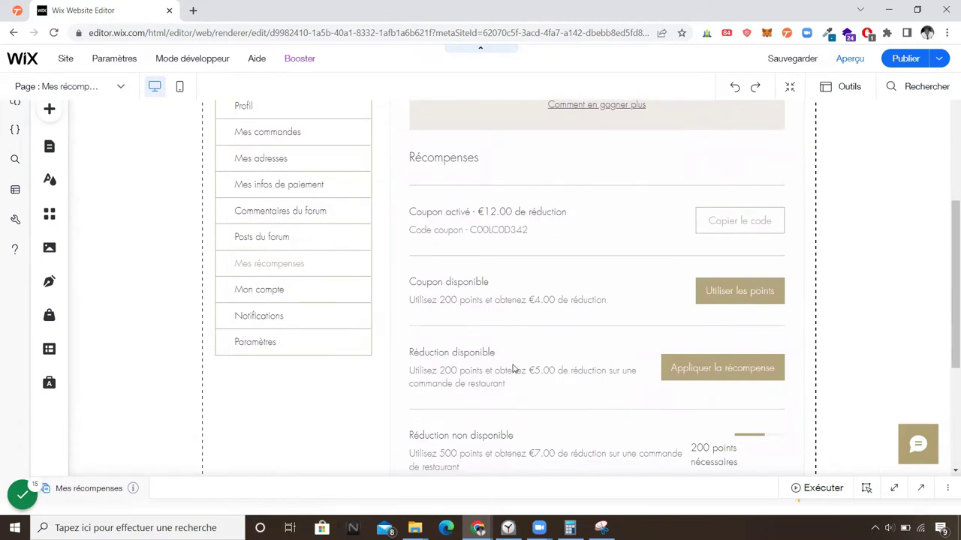
pyautogui.scroll(1, 511, 368)
pyautogui.scroll(1, 510, 366)
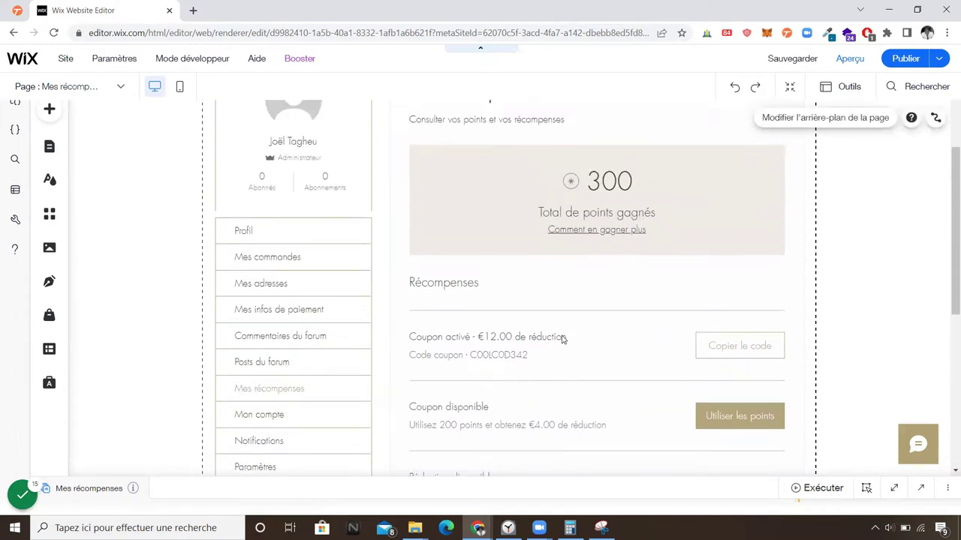
pyautogui.scroll(2, 563, 342)
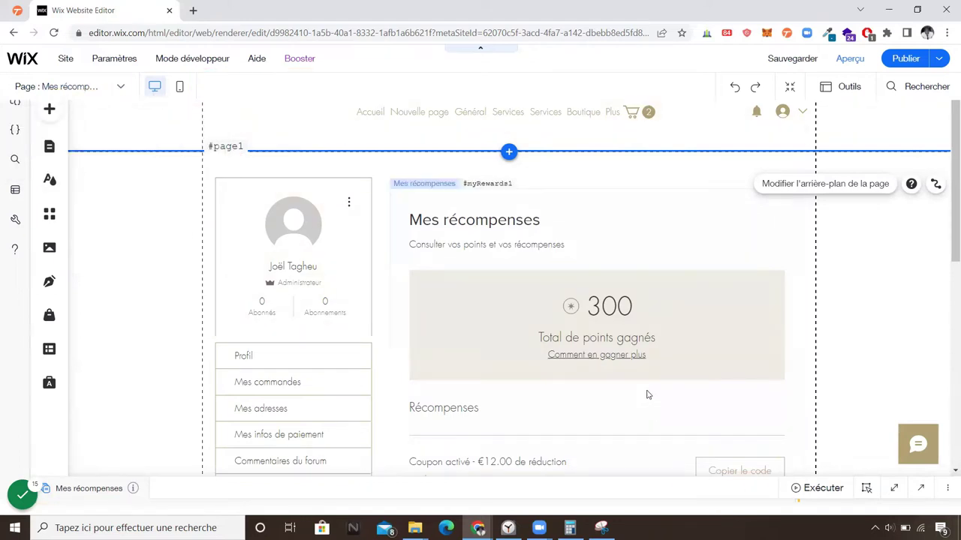
# Open program management from the Mes récompenses element's settings and start the loyalty program setup
pyautogui.click(633, 302)
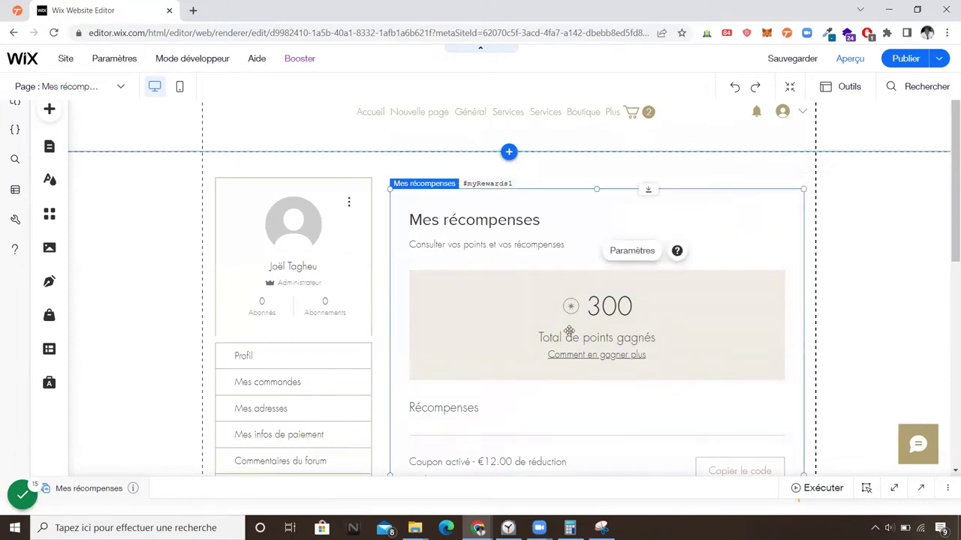
pyautogui.click(633, 260)
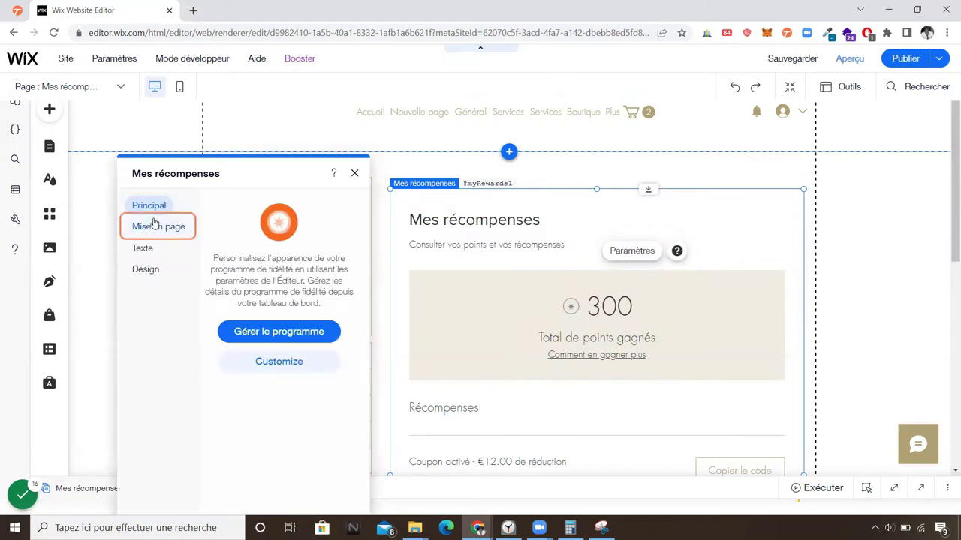
pyautogui.click(274, 334)
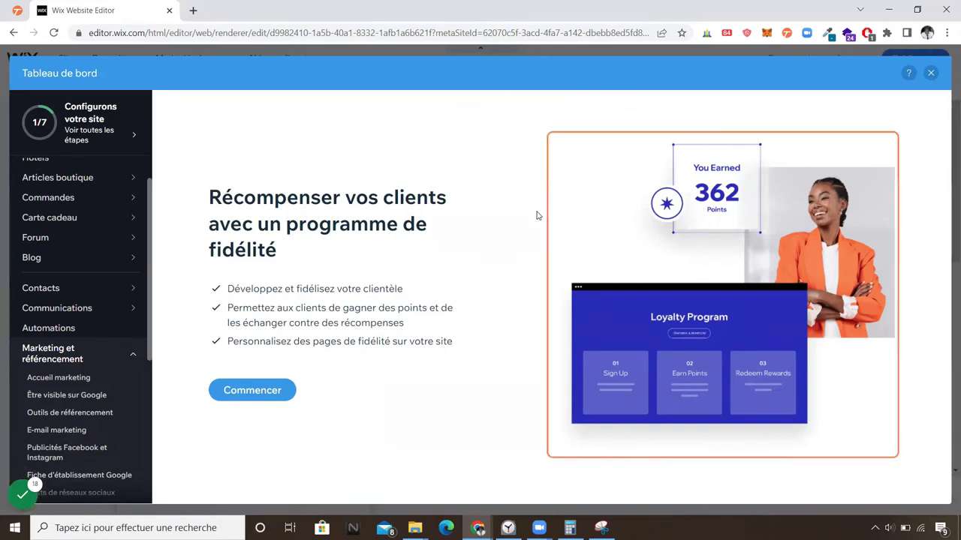
pyautogui.click(293, 390)
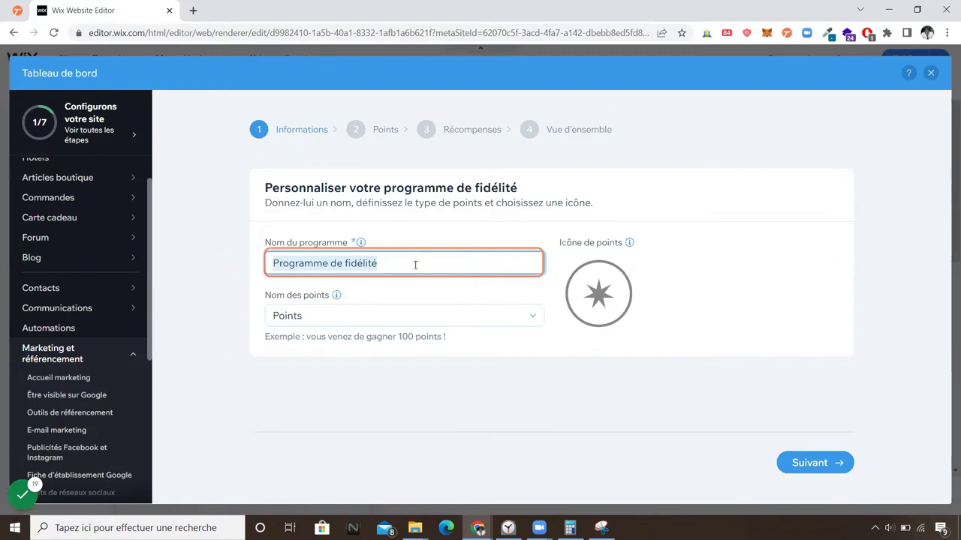
# Check the points naming options, keep the default program details and continue to the Points stage
pyautogui.moveTo(600, 300)
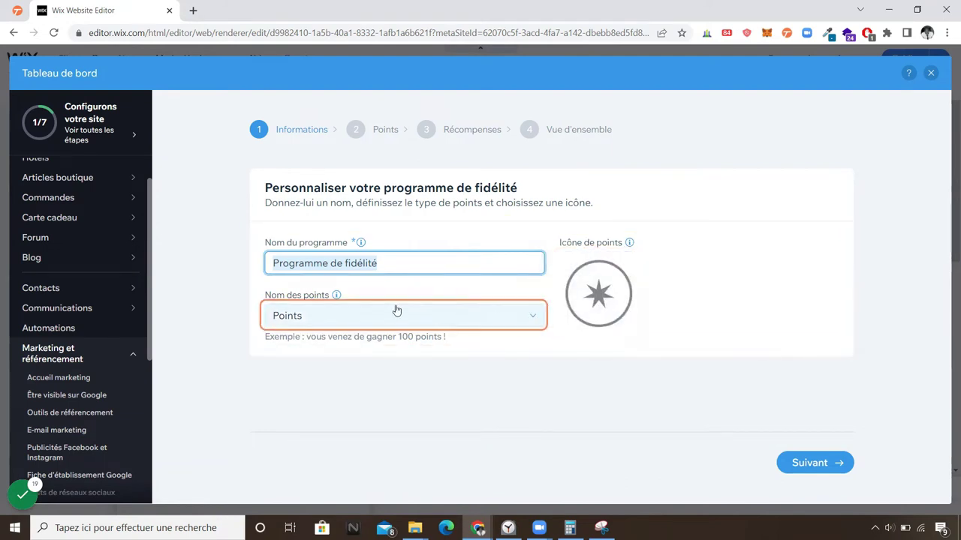
pyautogui.click(532, 317)
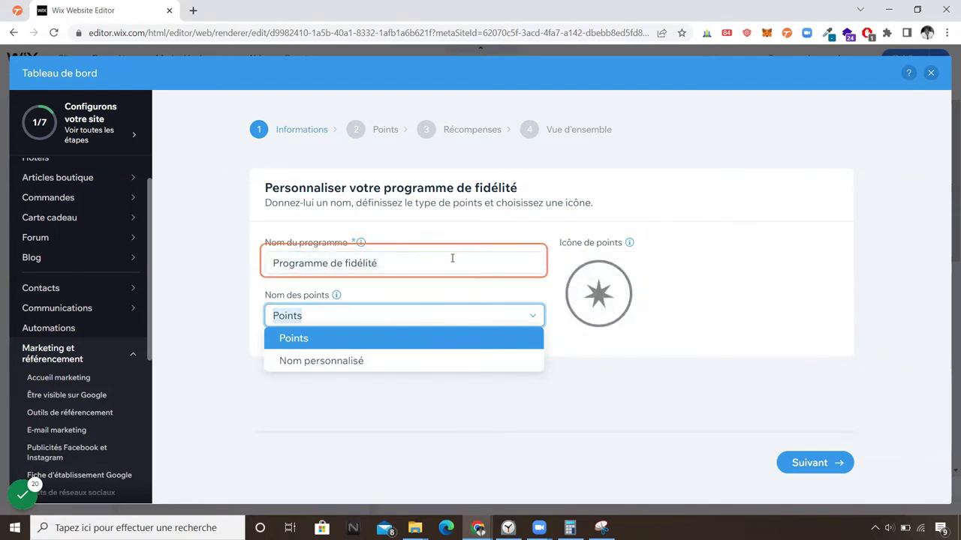
pyautogui.click(509, 231)
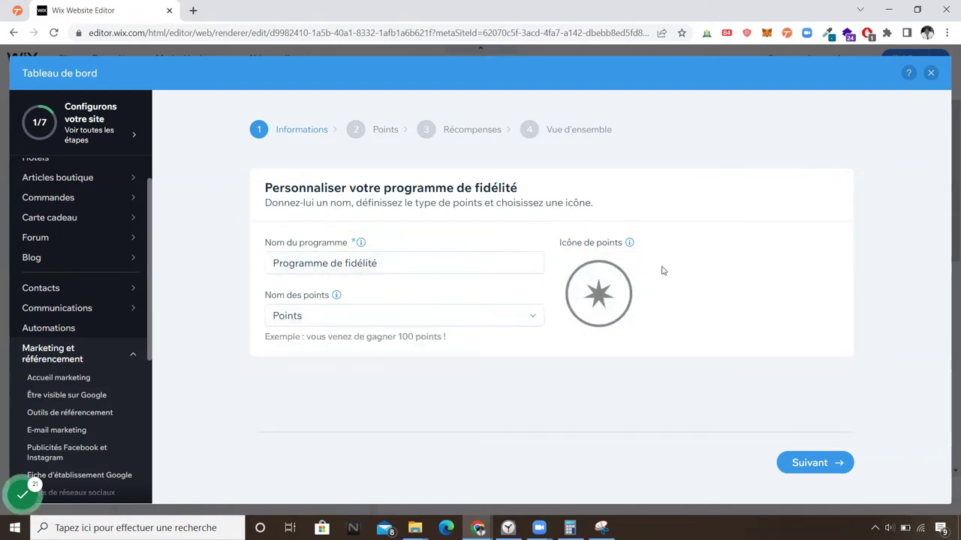
pyautogui.click(798, 464)
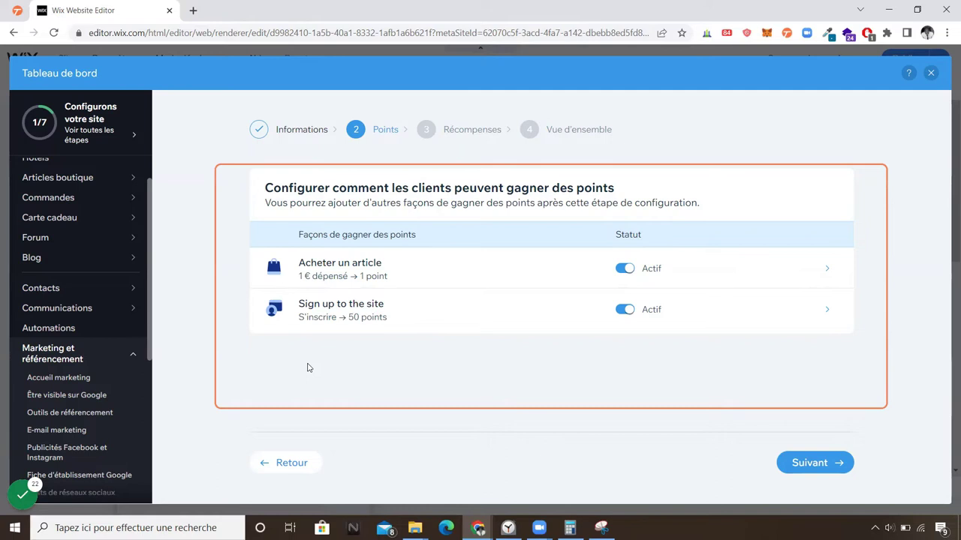
# Set the Acheter un article rule to award 1 point for each purchase (Pour chaque achat) and save it
pyautogui.click(625, 269)
pyautogui.click(626, 269)
pyautogui.click(770, 268)
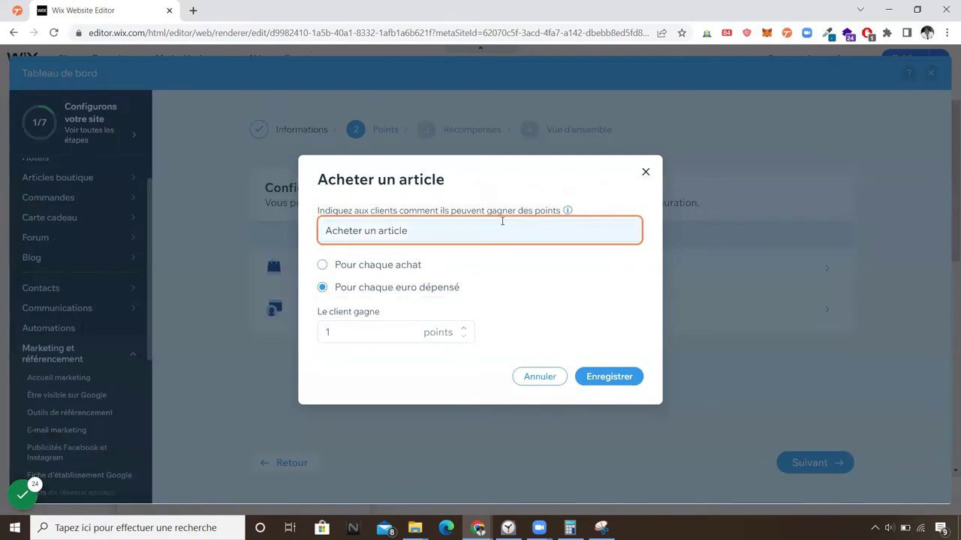
pyautogui.click(562, 230)
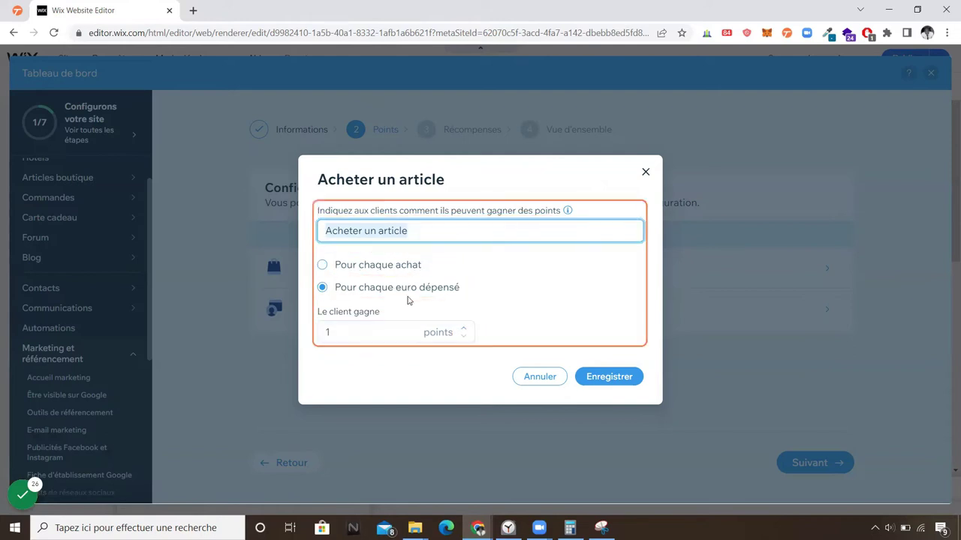
pyautogui.click(321, 266)
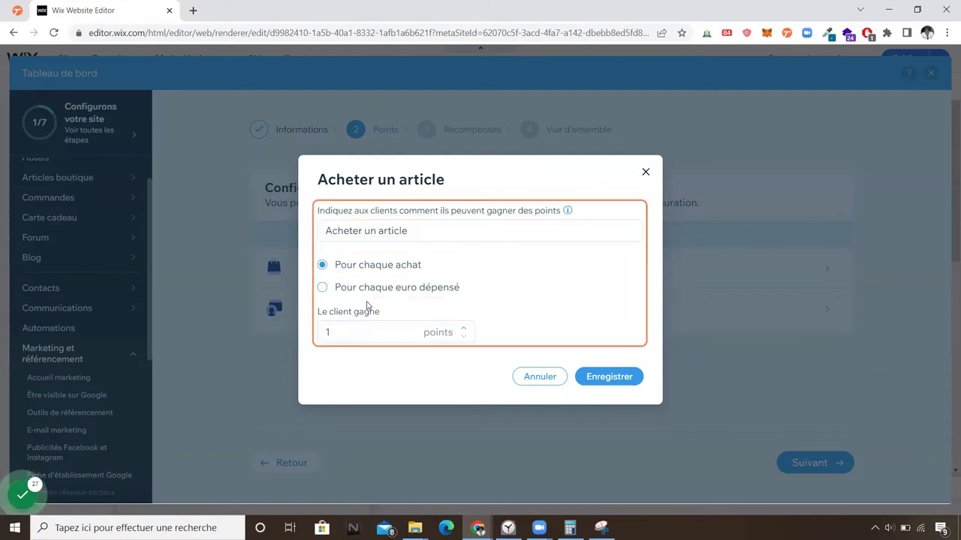
pyautogui.click(362, 331)
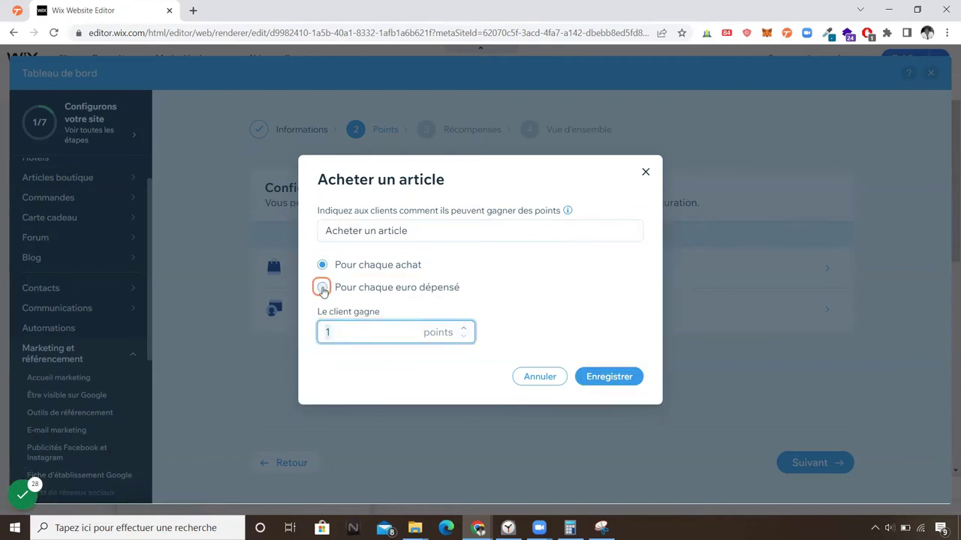
pyautogui.click(606, 376)
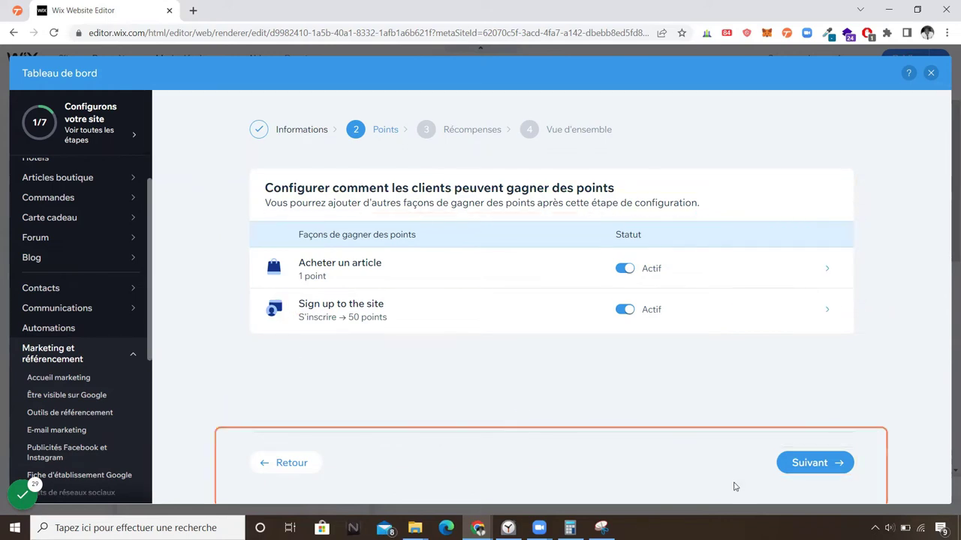
# Continue to the Récompenses stage and set the cost of the -10 % sur tous les articles coupon to 30 points
pyautogui.click(801, 464)
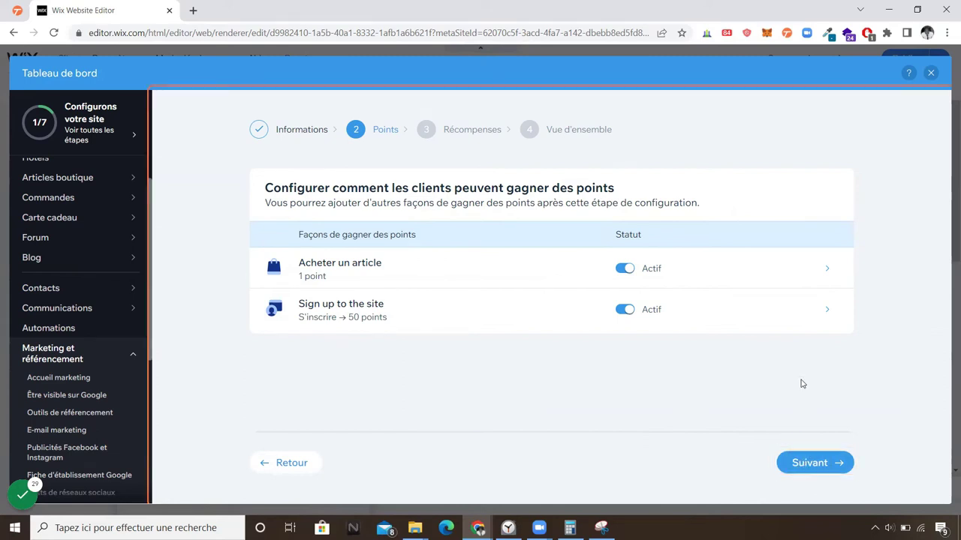
pyautogui.click(820, 464)
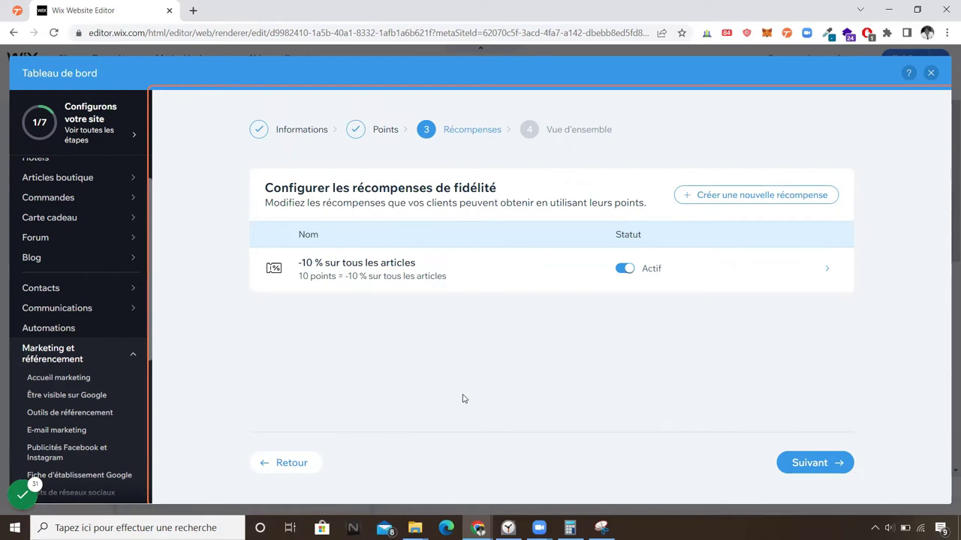
pyautogui.moveTo(806, 251)
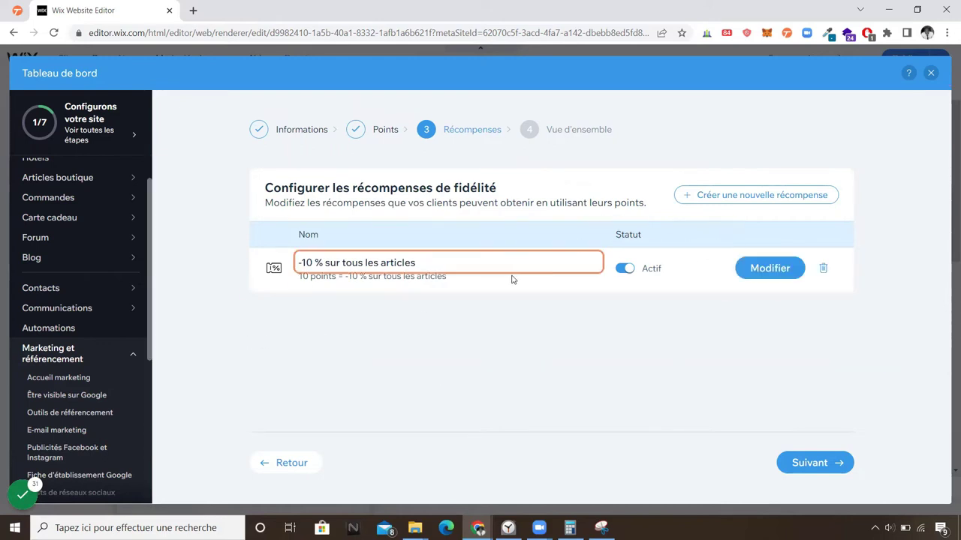
pyautogui.click(758, 264)
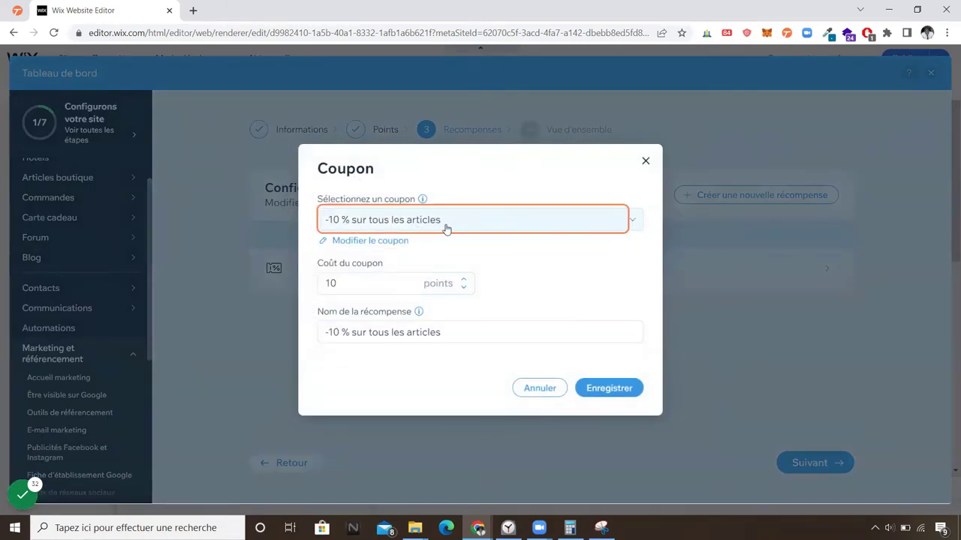
pyautogui.click(346, 283)
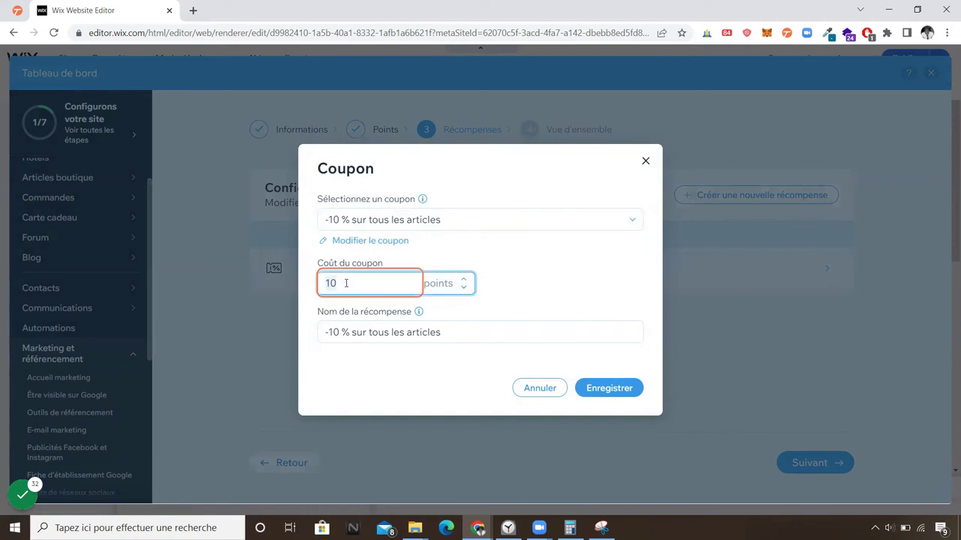
pyautogui.write('3')
pyautogui.click(524, 280)
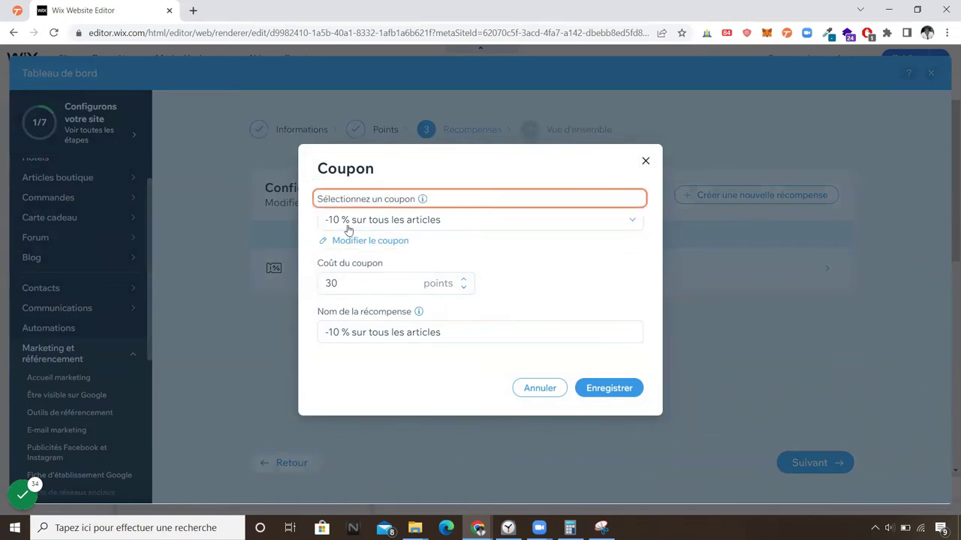
# Look through the coupon's discount, scope, validity and usage limit settings, close them unchanged and save the coupon reward
pyautogui.click(369, 242)
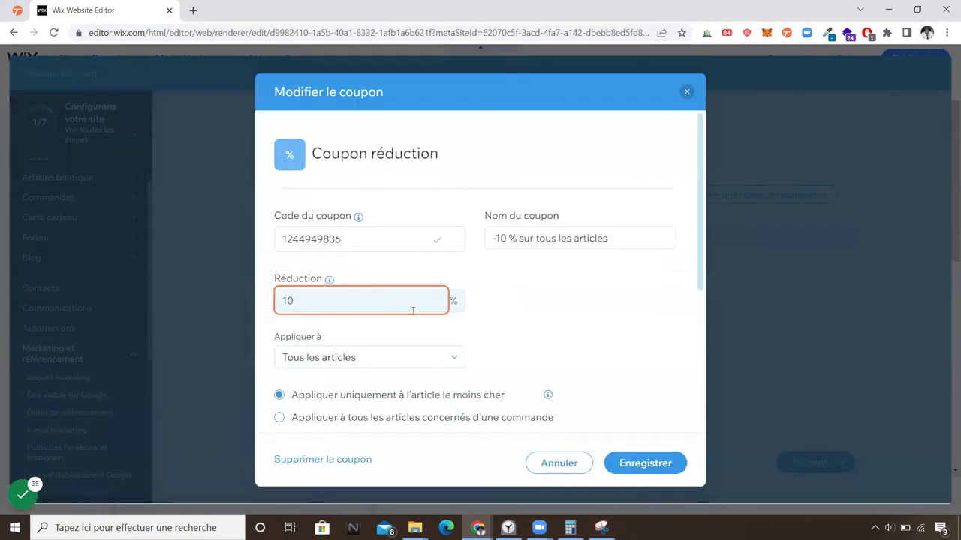
pyautogui.scroll(-1, 421, 322)
pyautogui.scroll(-1, 419, 329)
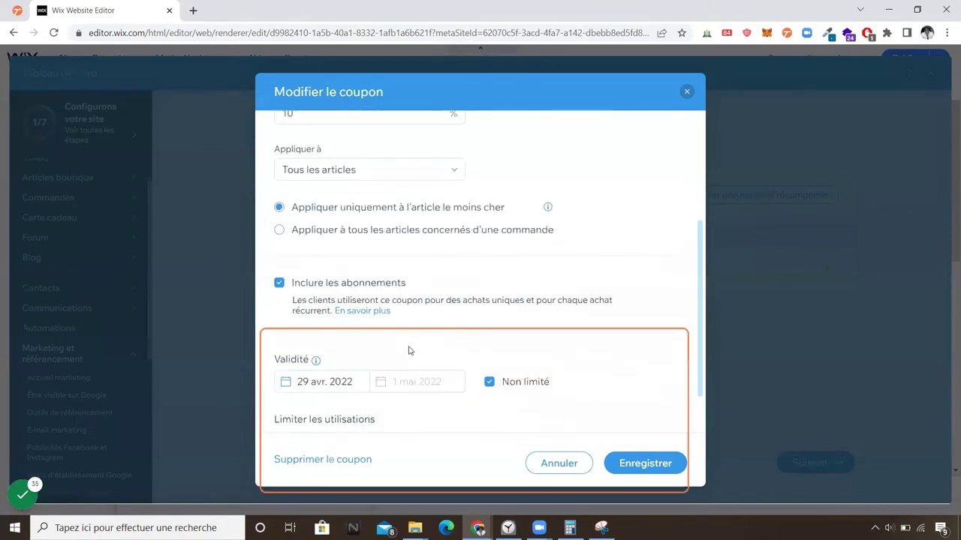
pyautogui.scroll(1, 409, 348)
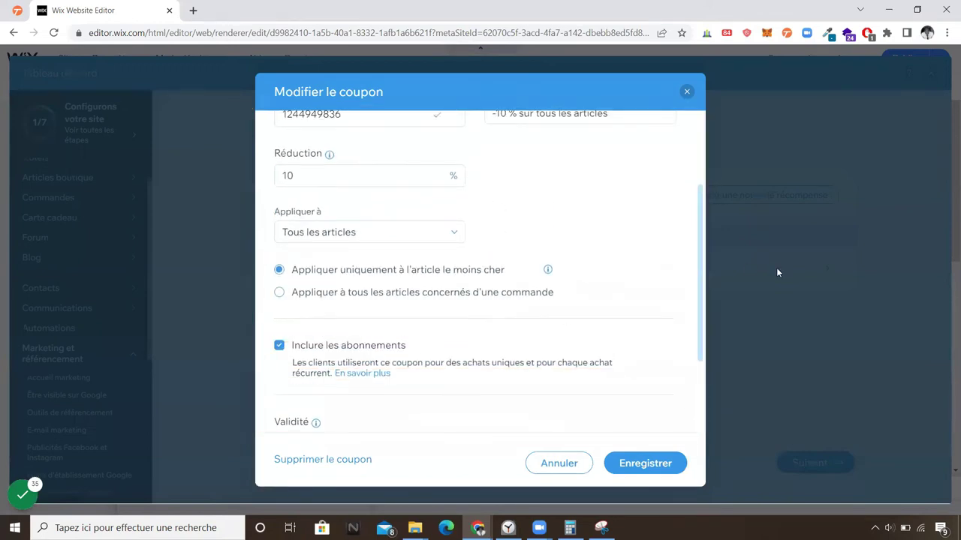
pyautogui.scroll(2, 516, 240)
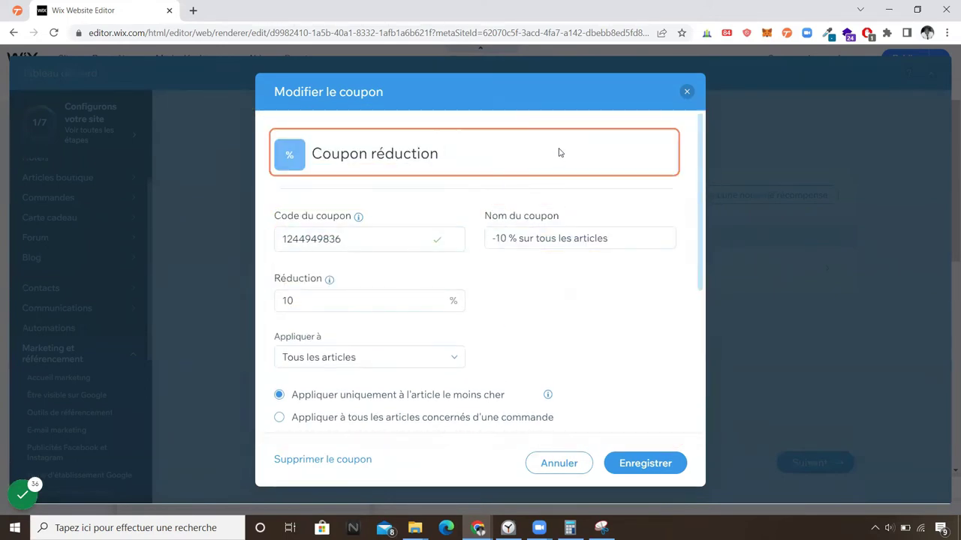
pyautogui.scroll(-2, 394, 225)
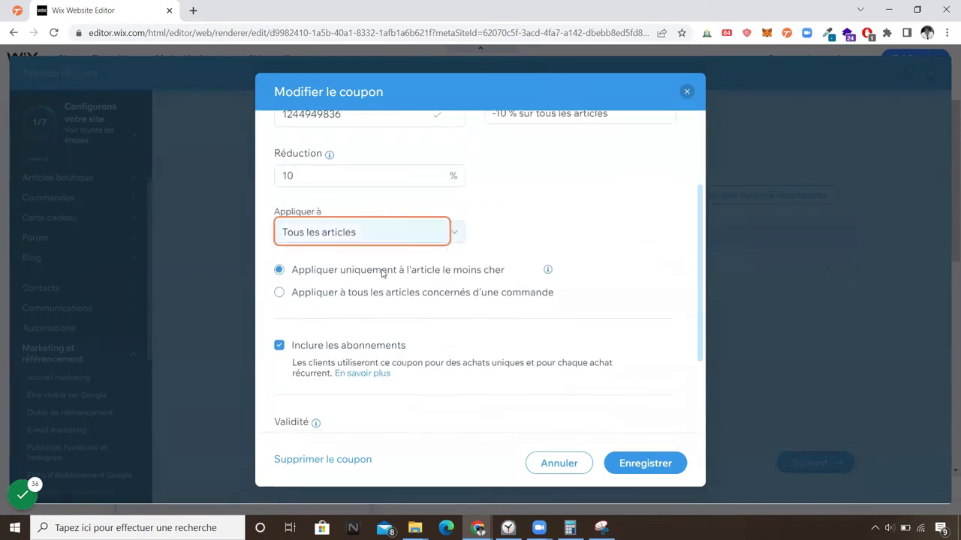
pyautogui.scroll(-2, 350, 390)
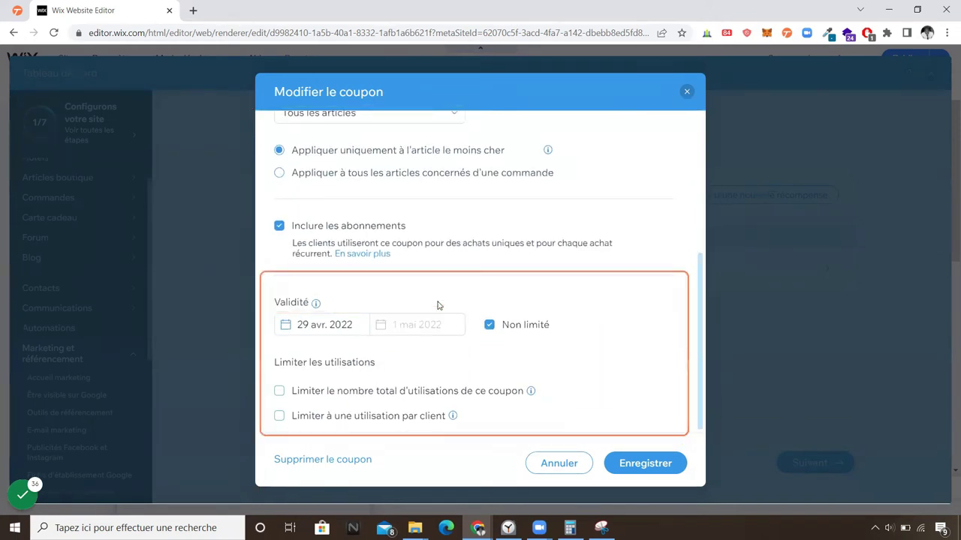
pyautogui.scroll(4, 458, 407)
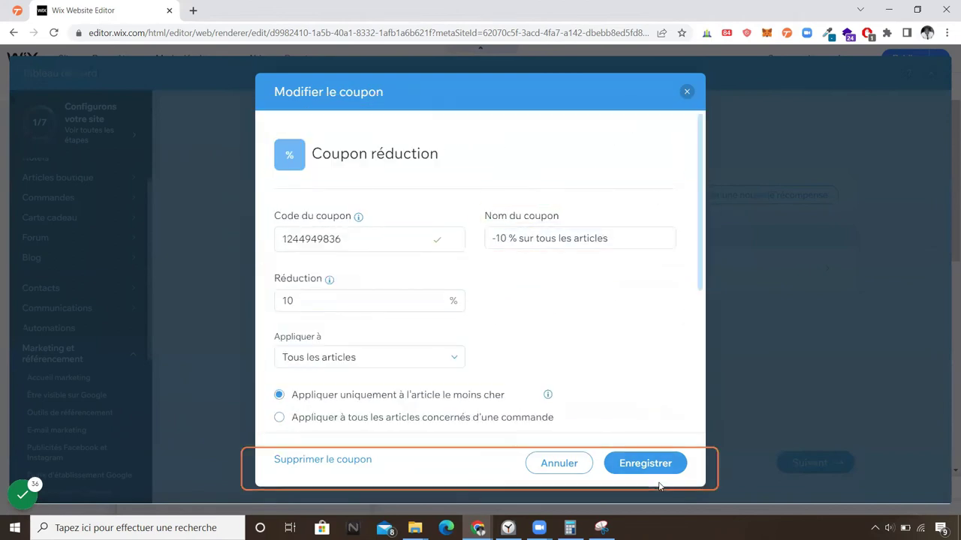
pyautogui.click(687, 93)
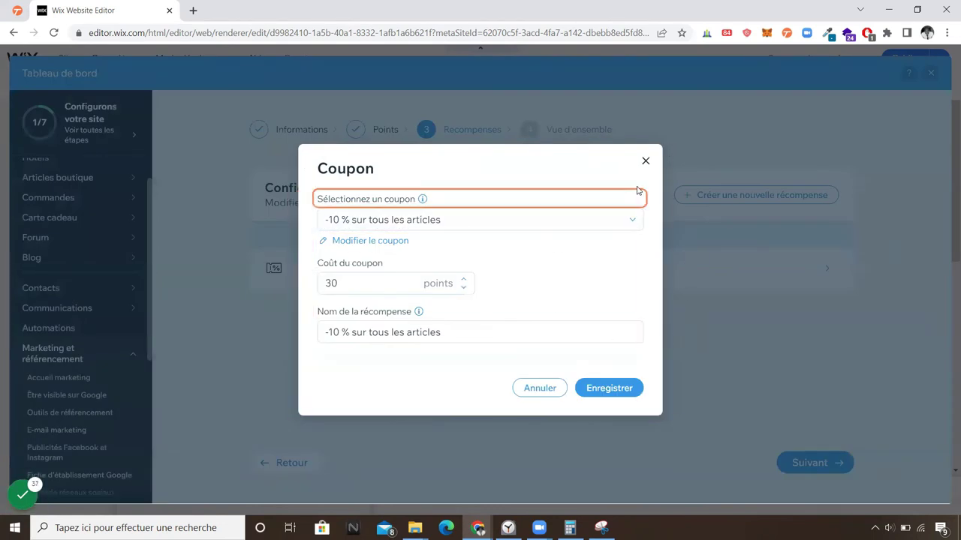
pyautogui.click(615, 388)
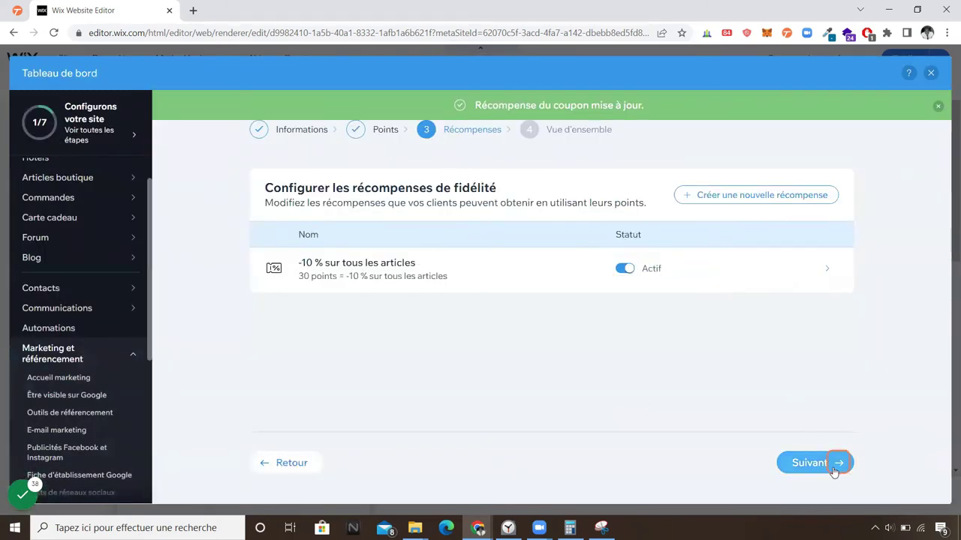
# Look over the new reward form, including its coupon choices, cost and name, and close it without creating a reward
pyautogui.click(783, 196)
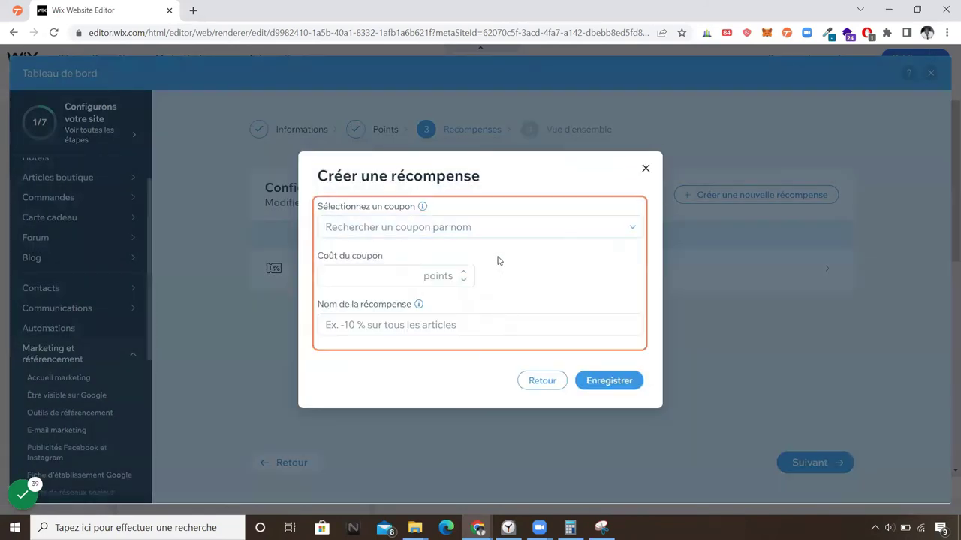
pyautogui.click(431, 229)
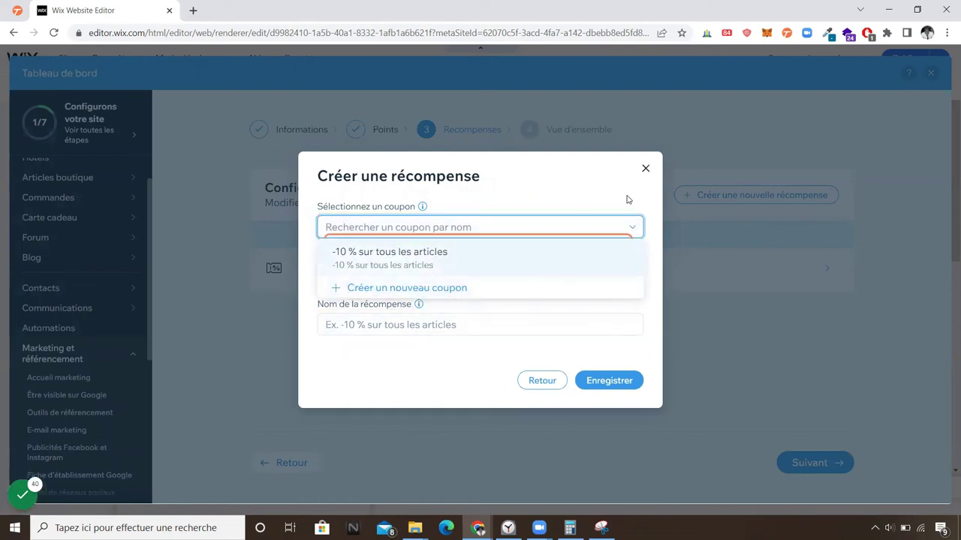
pyautogui.click(717, 273)
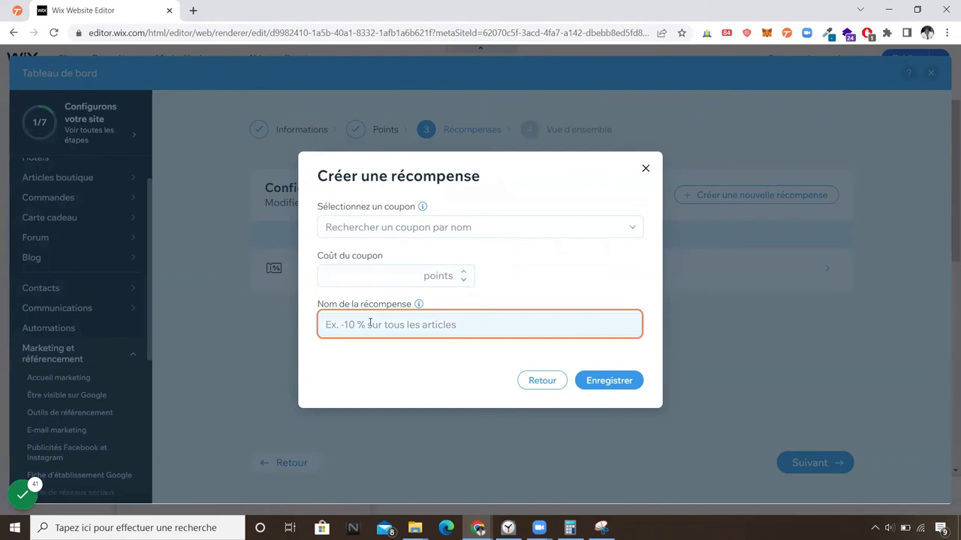
pyautogui.click(646, 168)
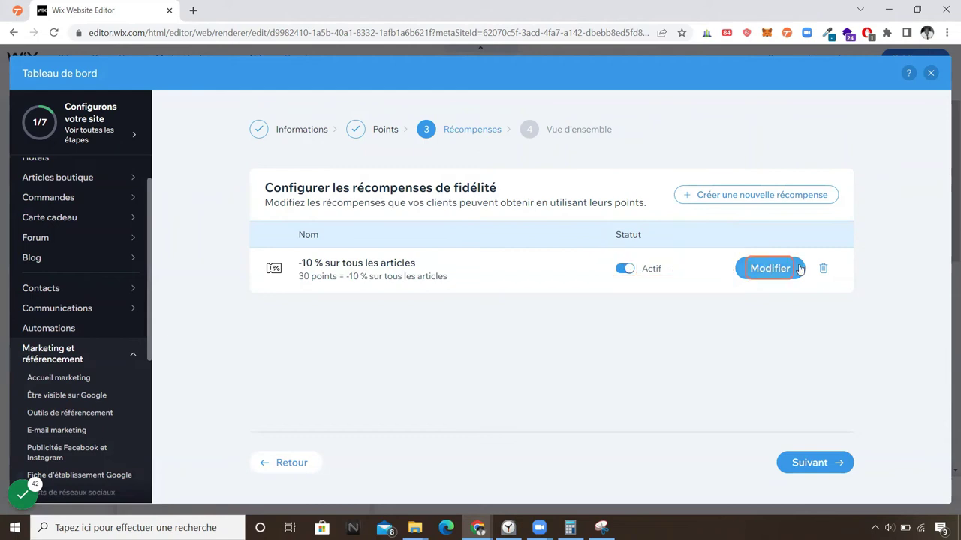
pyautogui.click(751, 198)
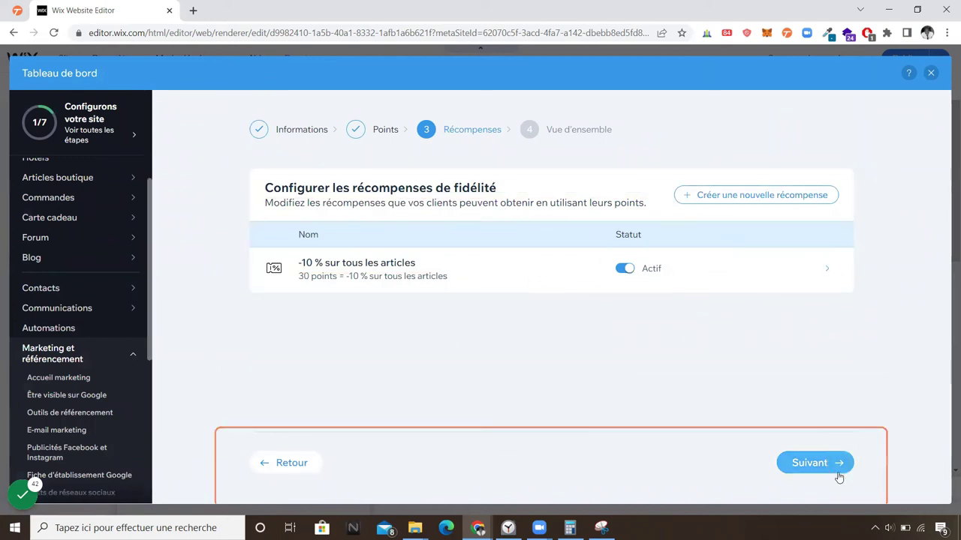
# Set the Sign up to the site rule to award 20 points, save it and return to the Vue d'ensemble stage
pyautogui.click(811, 463)
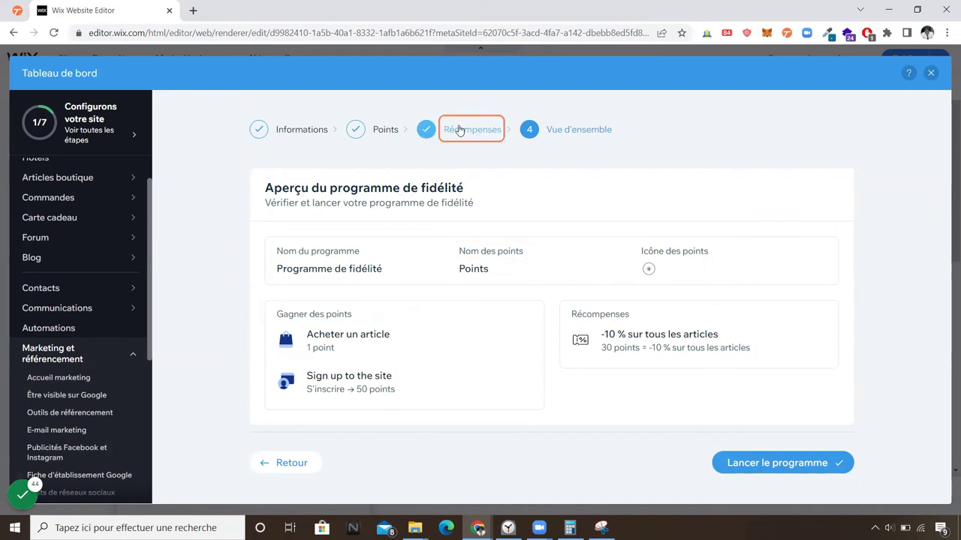
pyautogui.click(384, 132)
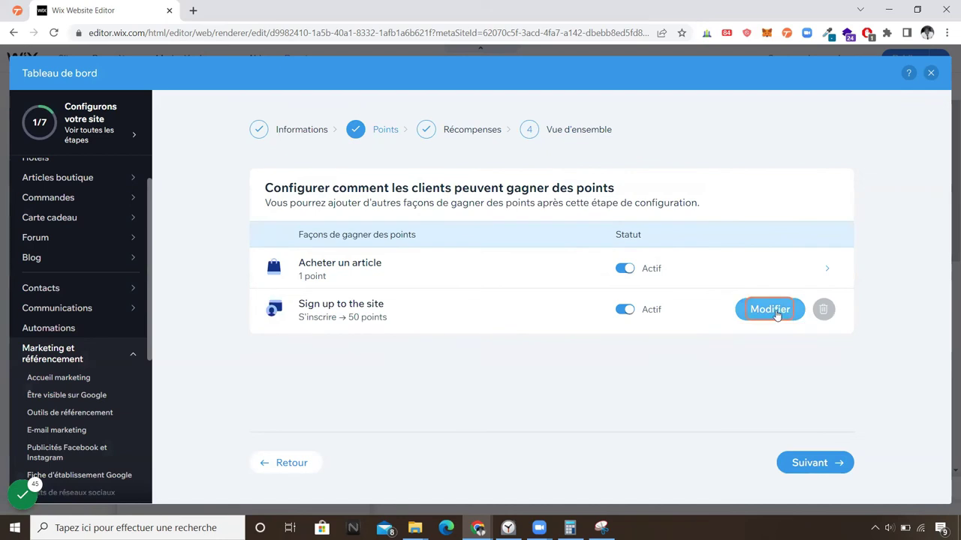
pyautogui.click(769, 310)
pyautogui.click(331, 315)
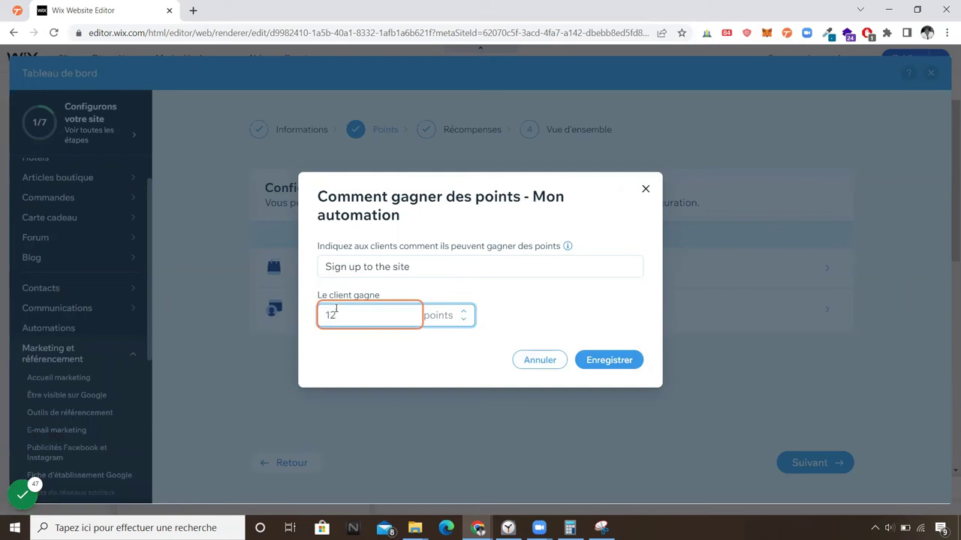
pyautogui.write('20')
pyautogui.click(609, 361)
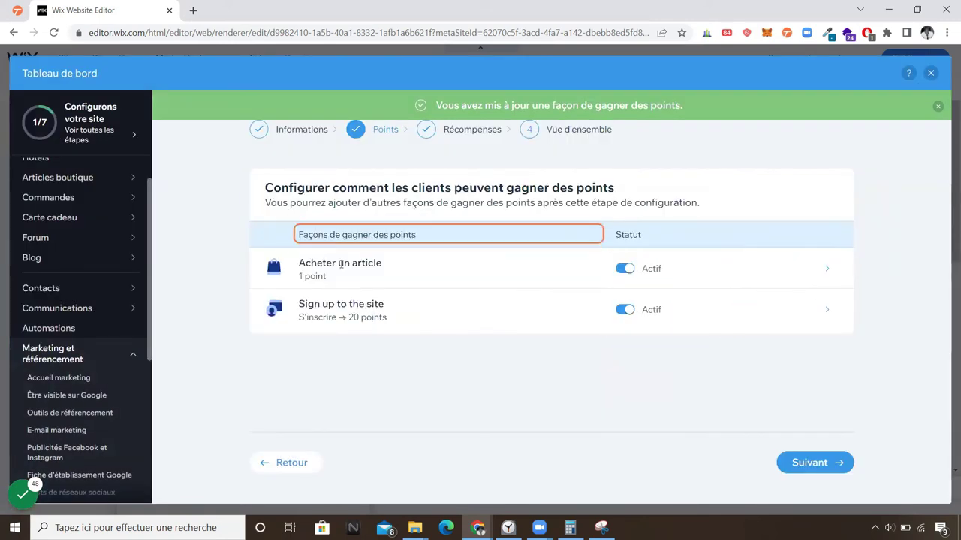
pyautogui.moveTo(559, 273)
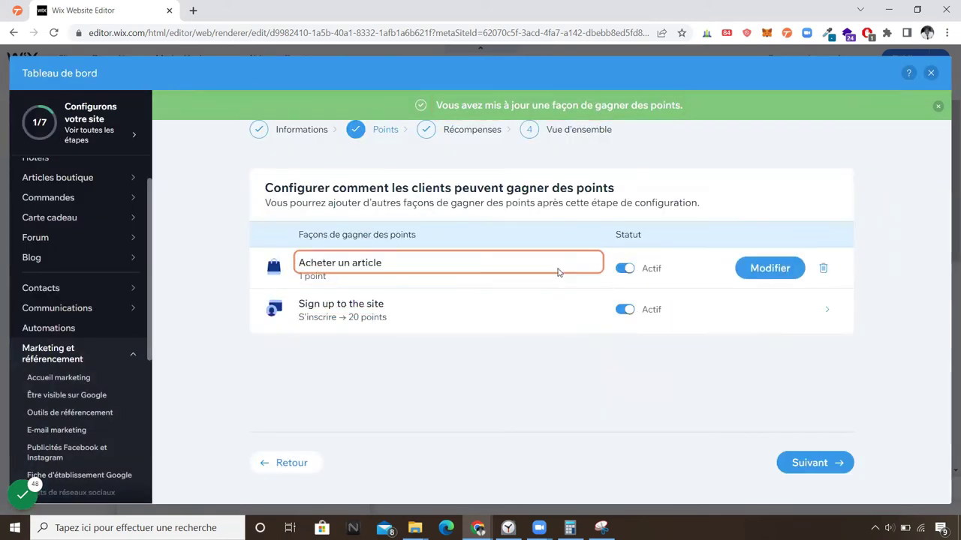
pyautogui.click(591, 133)
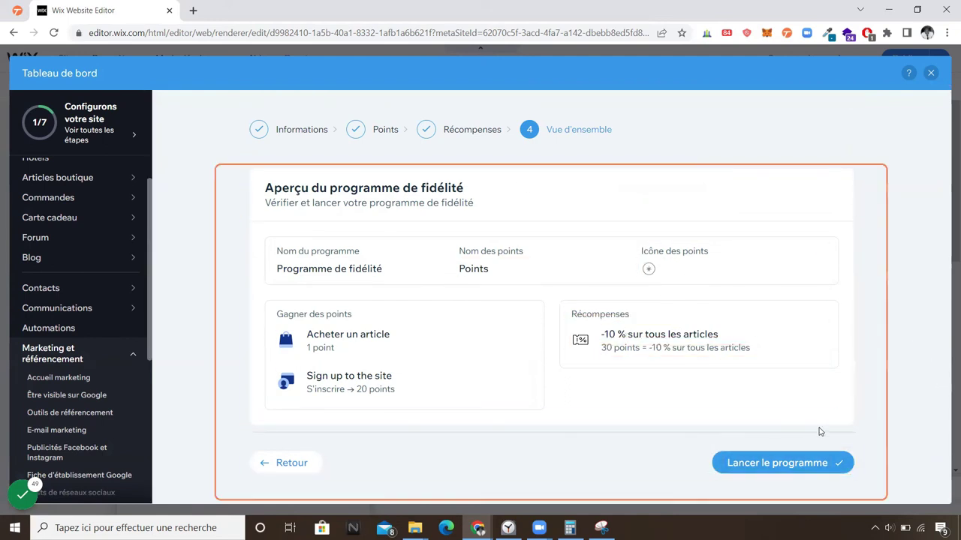
# Launch the loyalty program, return to the editor and look over the points total and coupons of the Mes récompenses element
pyautogui.click(804, 471)
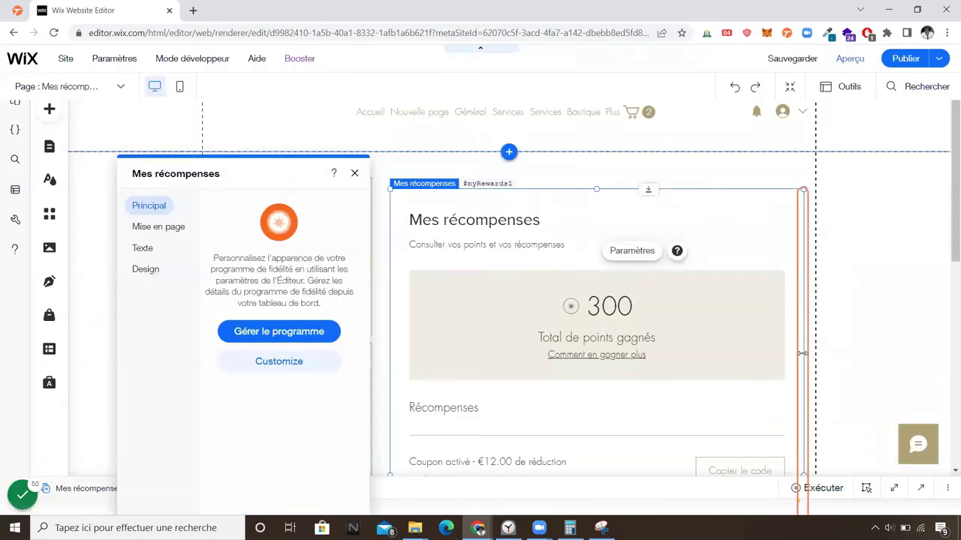
pyautogui.scroll(-1, 585, 248)
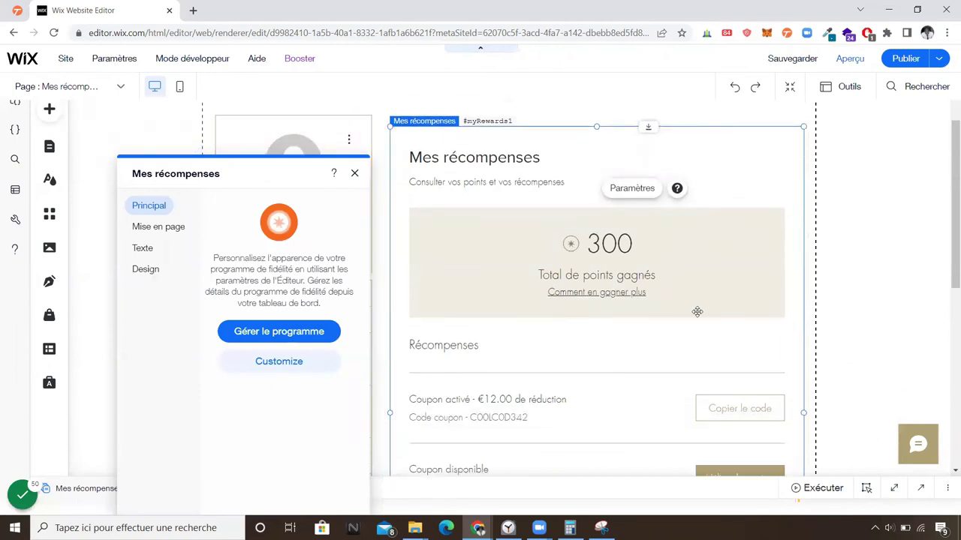
pyautogui.scroll(-2, 697, 312)
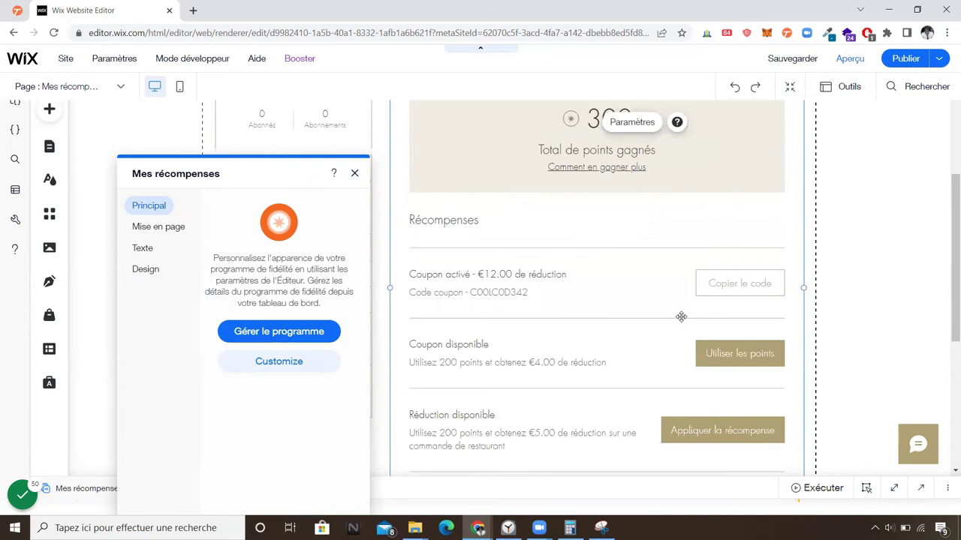
pyautogui.scroll(-3, 683, 319)
pyautogui.scroll(5, 678, 318)
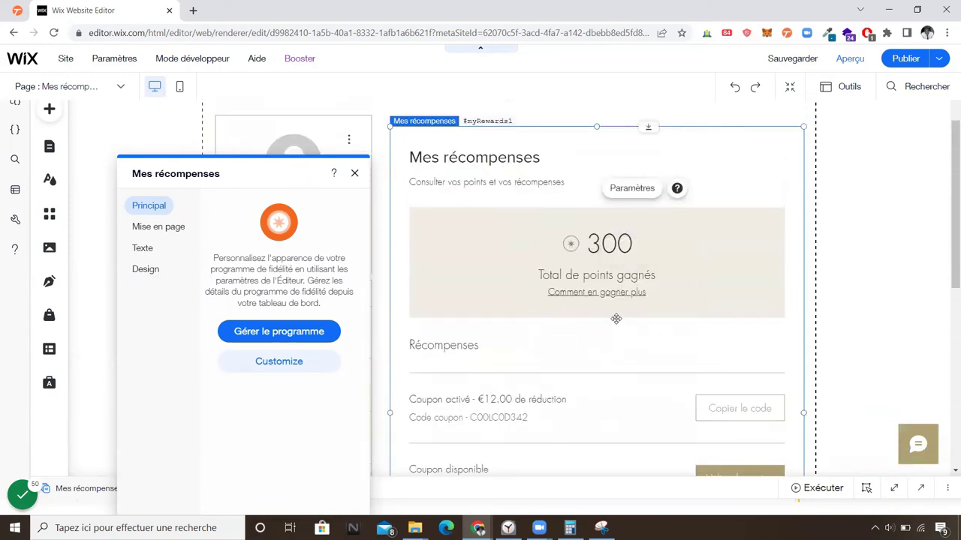
# Look through the layout, text and design settings of the Mes récompenses element and close them unchanged
pyautogui.click(155, 211)
pyautogui.click(155, 228)
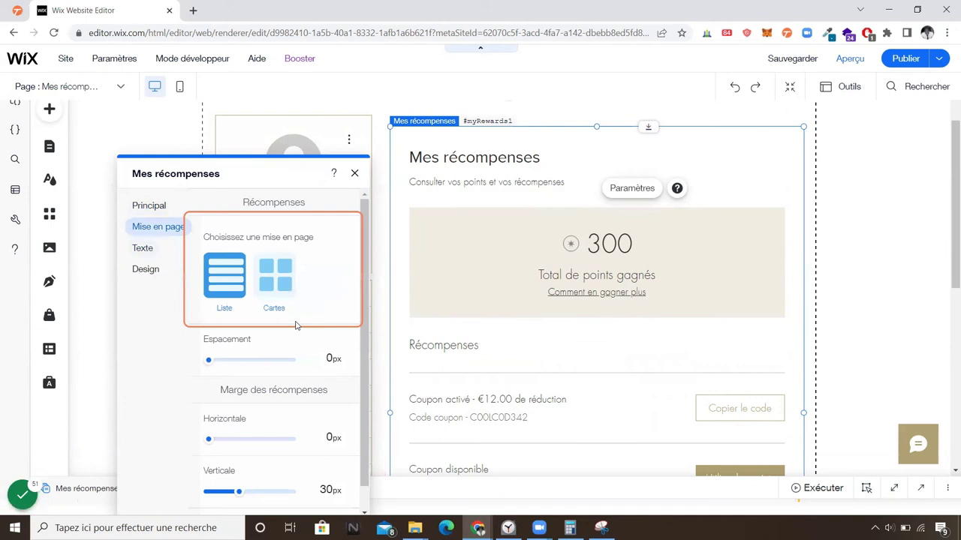
pyautogui.scroll(-1, 296, 324)
pyautogui.click(152, 246)
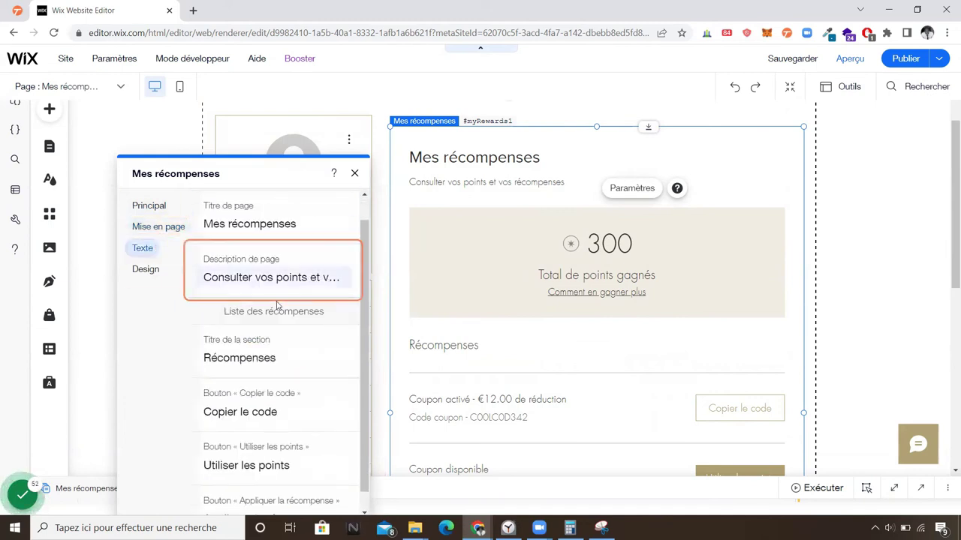
pyautogui.scroll(-1, 240, 370)
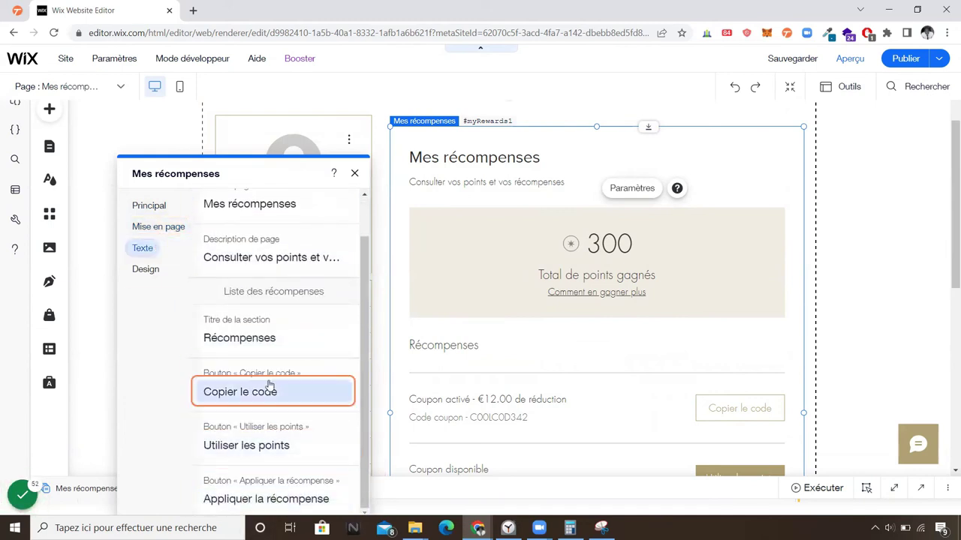
pyautogui.click(153, 274)
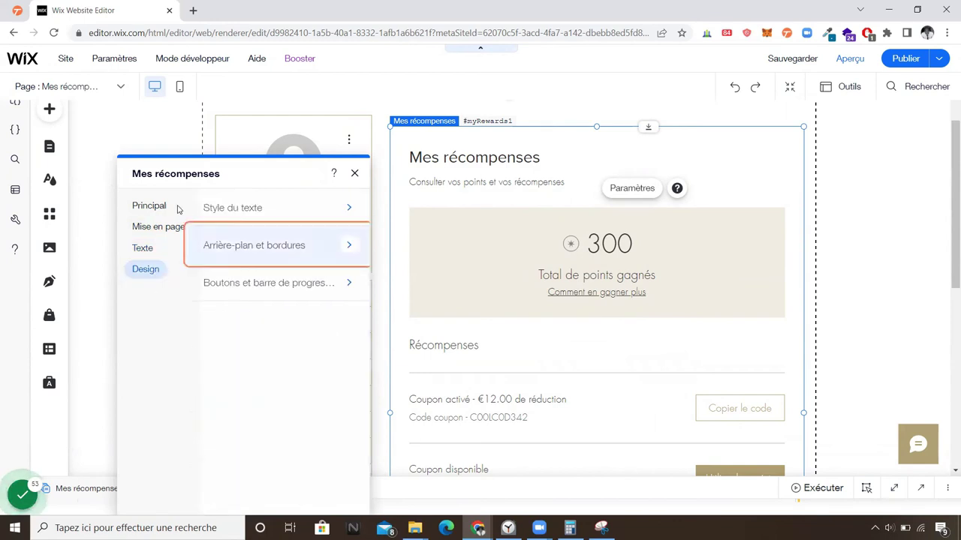
pyautogui.click(149, 205)
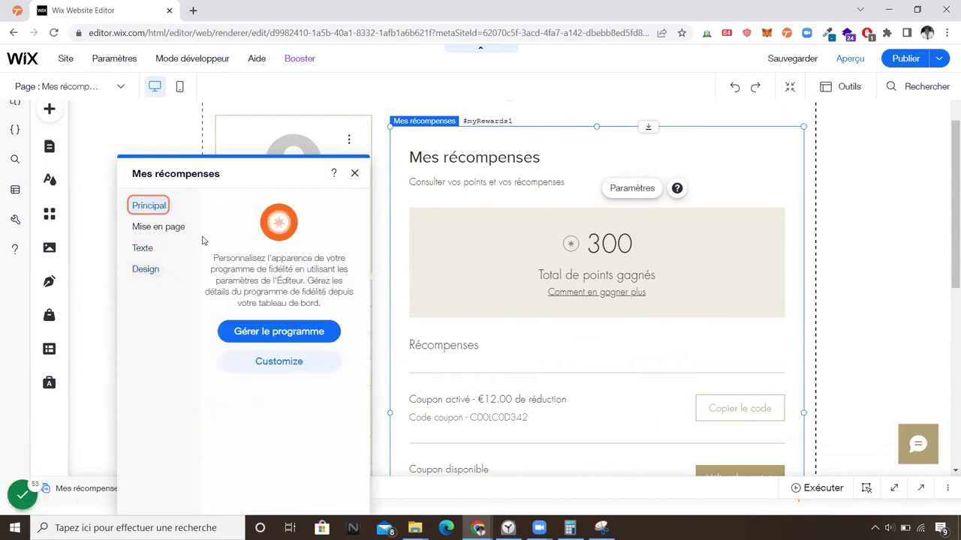
pyautogui.click(282, 363)
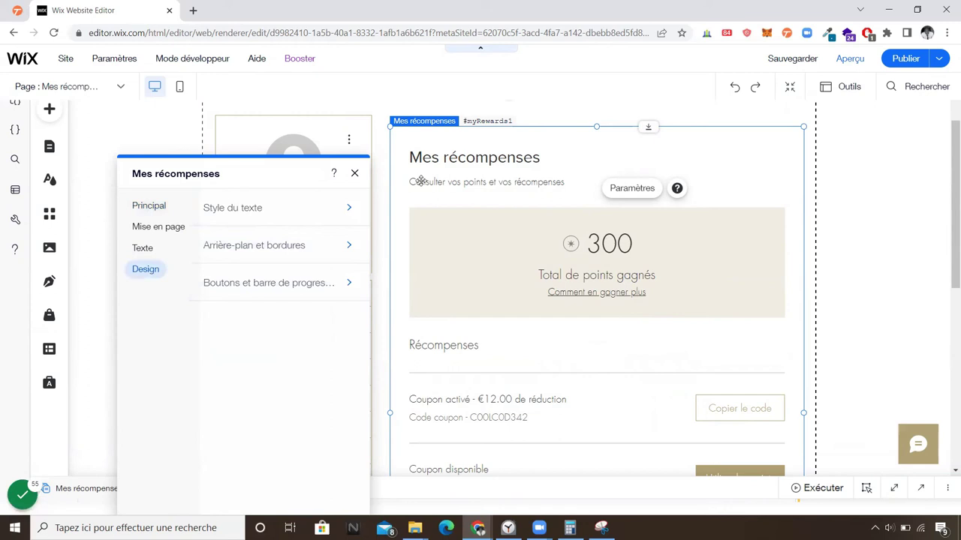
pyautogui.click(355, 173)
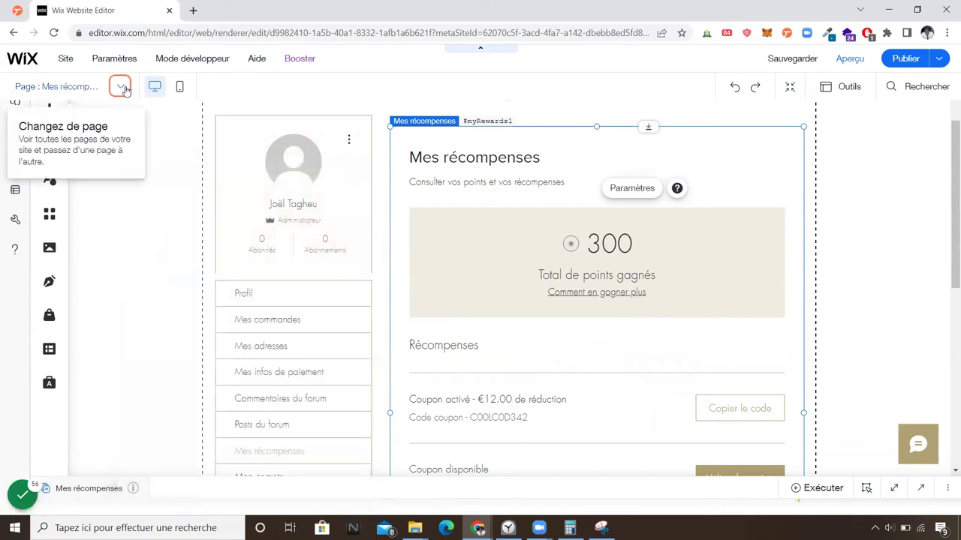
# Find Programme de fidélité among the site menu pages, open it in the editor and close the page list
pyautogui.click(116, 112)
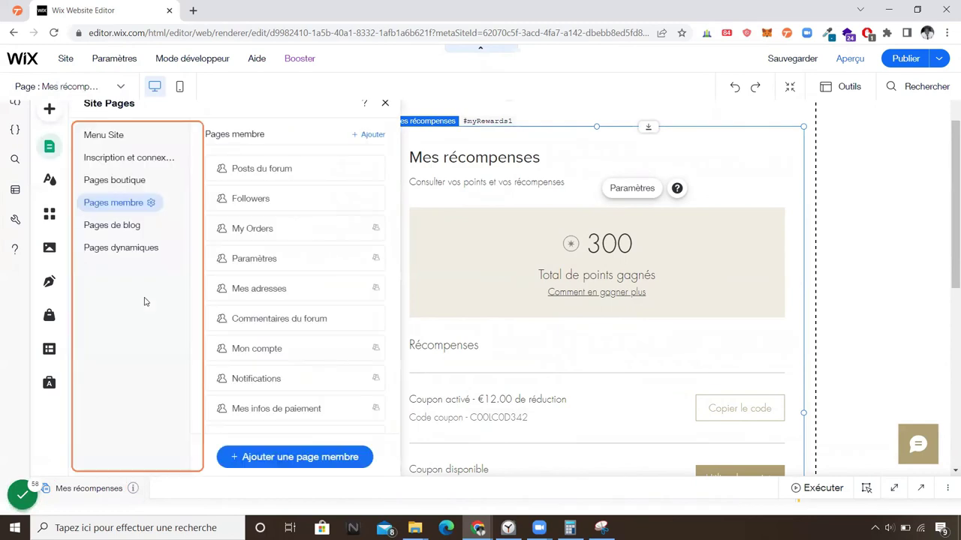
pyautogui.click(103, 133)
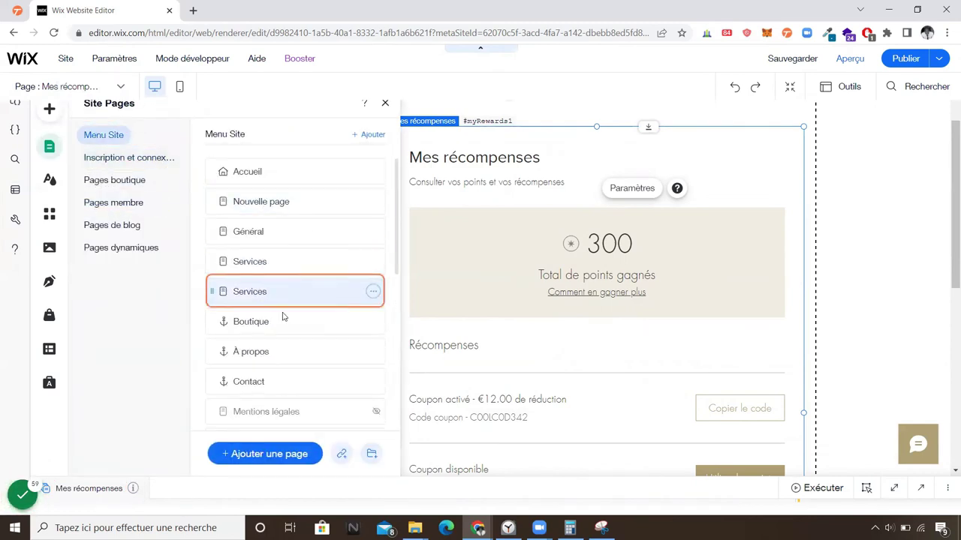
pyautogui.scroll(-2, 293, 323)
pyautogui.scroll(-3, 289, 325)
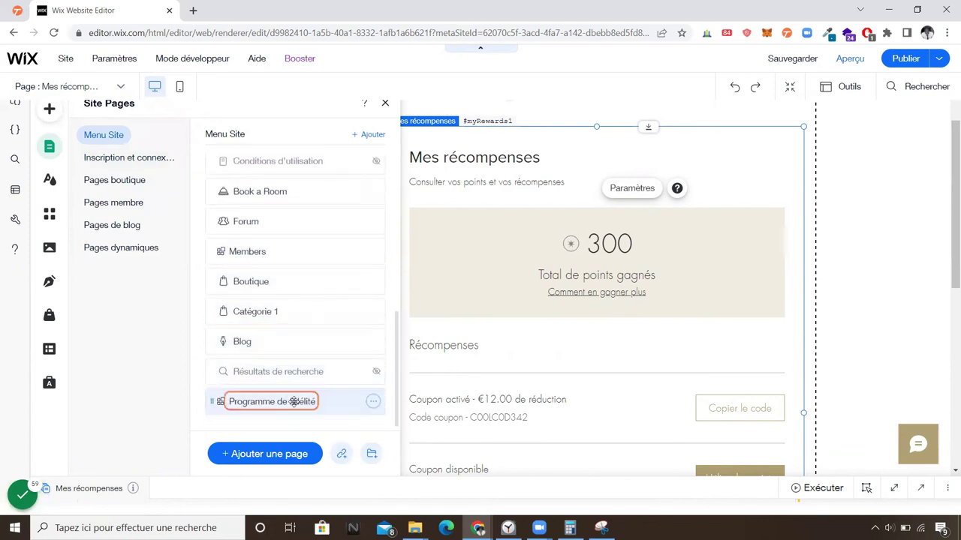
pyautogui.click(357, 391)
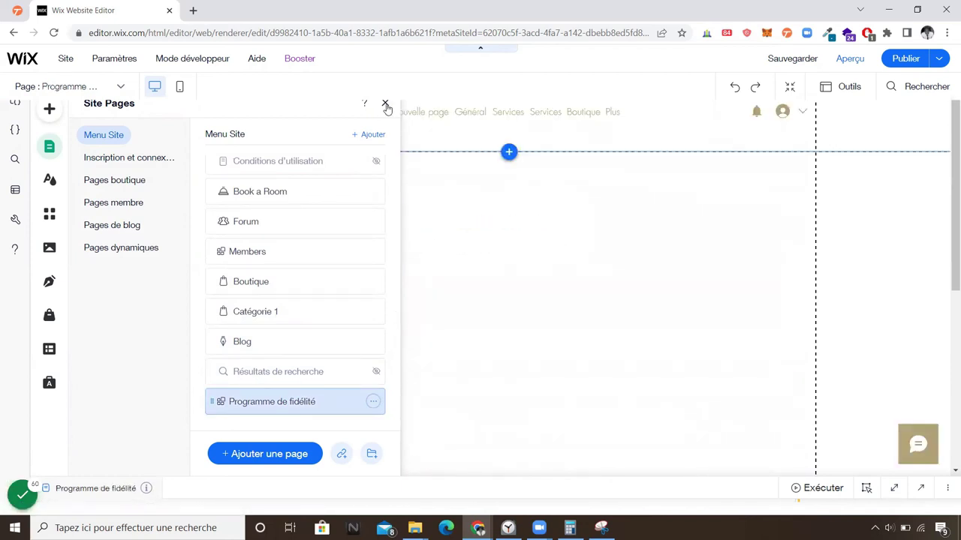
pyautogui.click(385, 104)
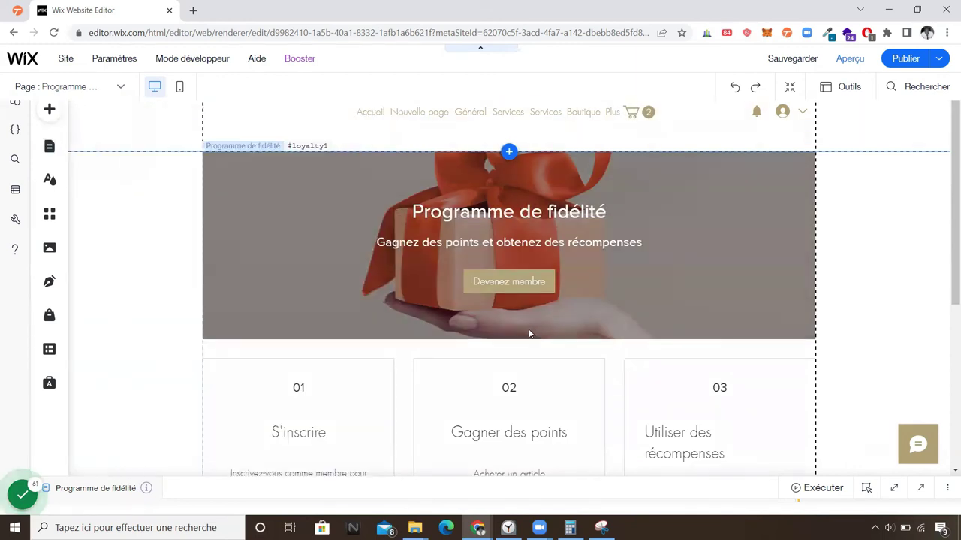
# Examine the Programme de fidélité page, including its banner and the sign-up, points-earning and rewards sections
pyautogui.scroll(-3, 529, 334)
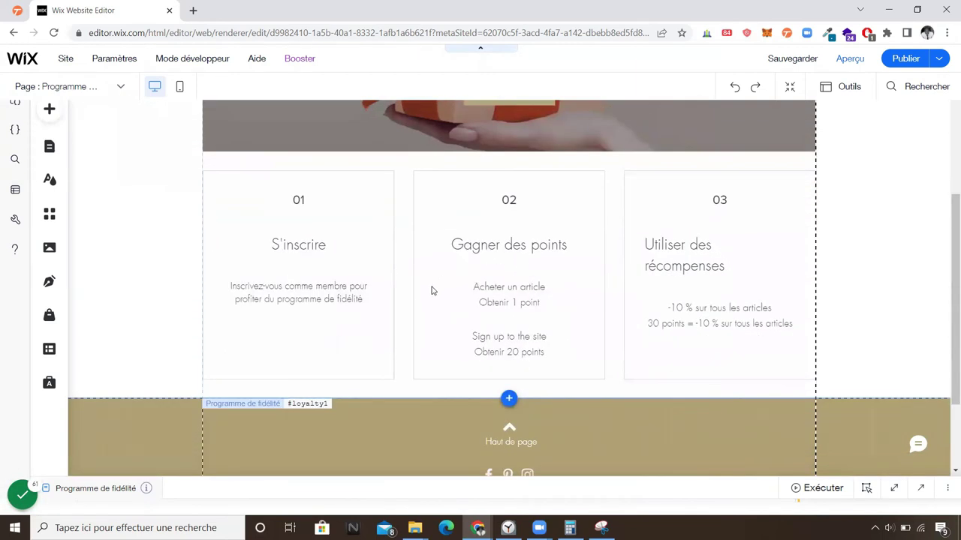
pyautogui.scroll(1, 465, 324)
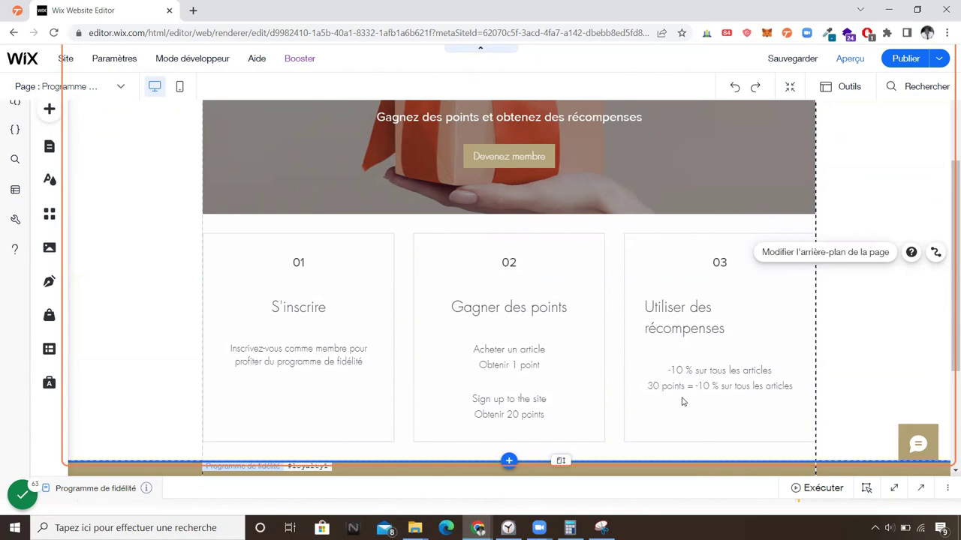
pyautogui.scroll(3, 684, 388)
pyautogui.scroll(-2, 683, 388)
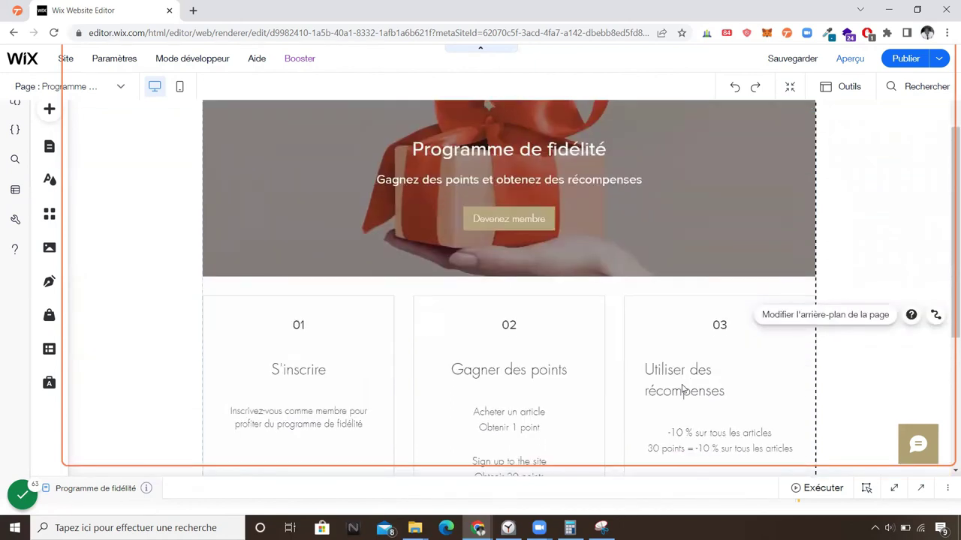
pyautogui.scroll(1, 682, 388)
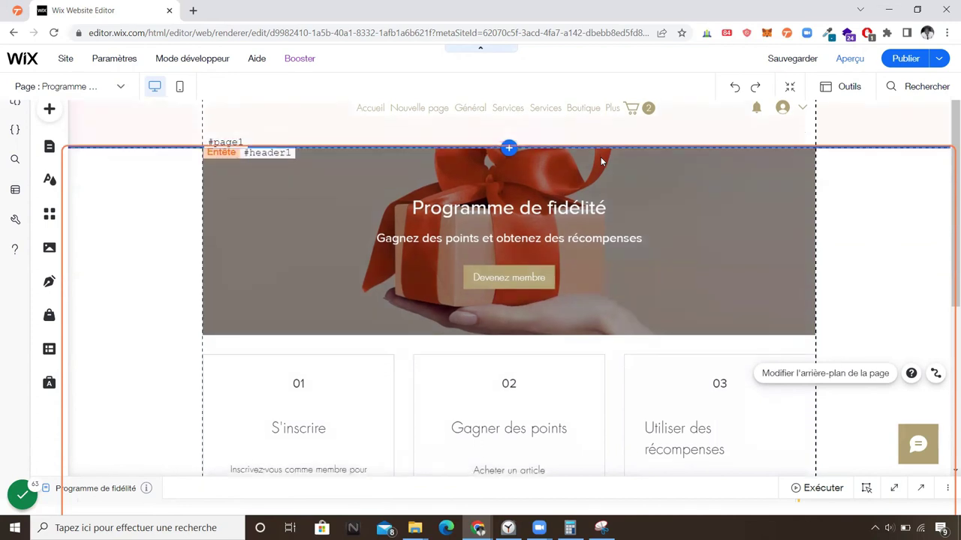
pyautogui.scroll(-2, 616, 188)
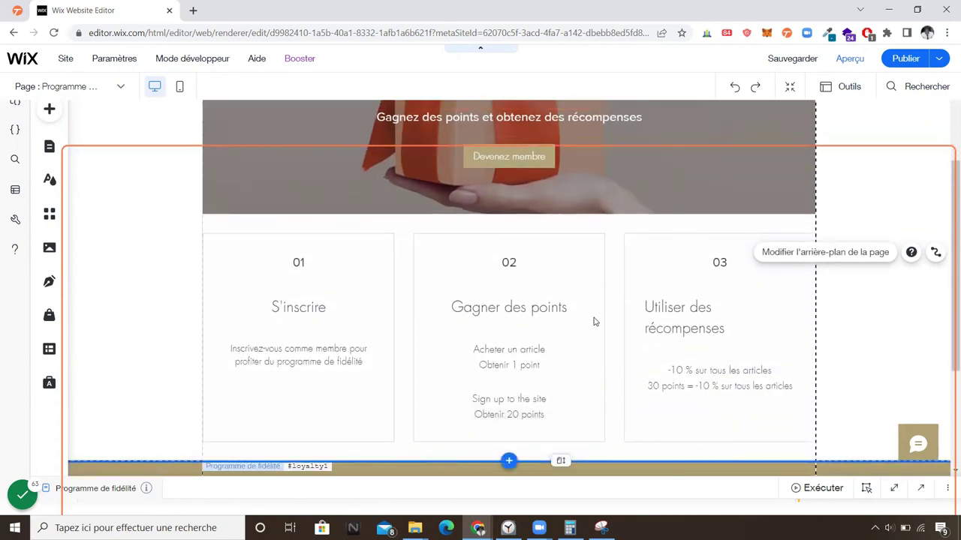
pyautogui.scroll(2, 593, 322)
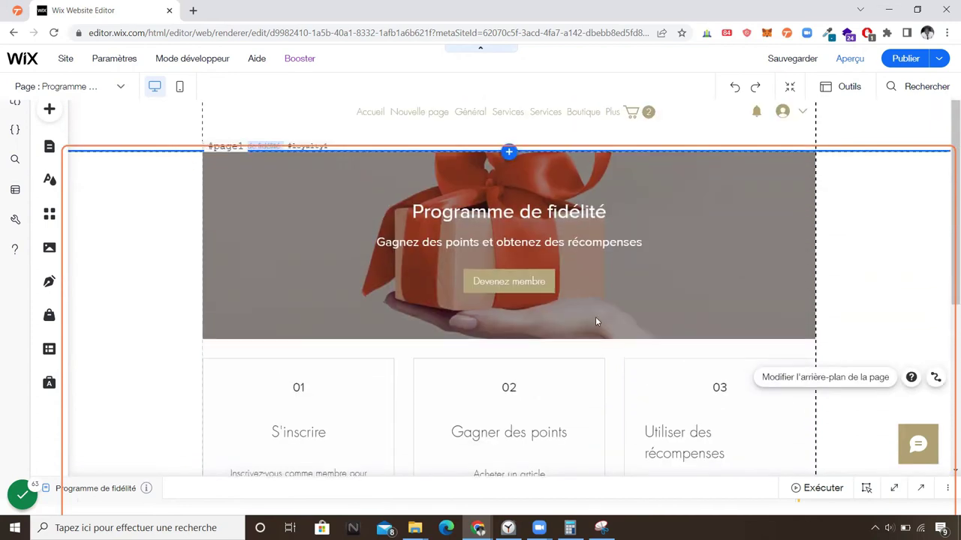